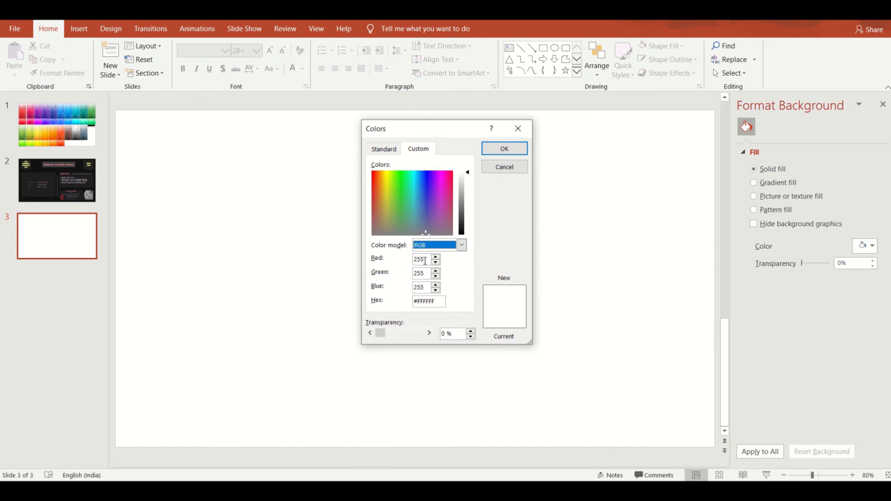
Step: Set the background color of slide 3 to solid black, hex #000000
drag(435, 301, 415, 301)
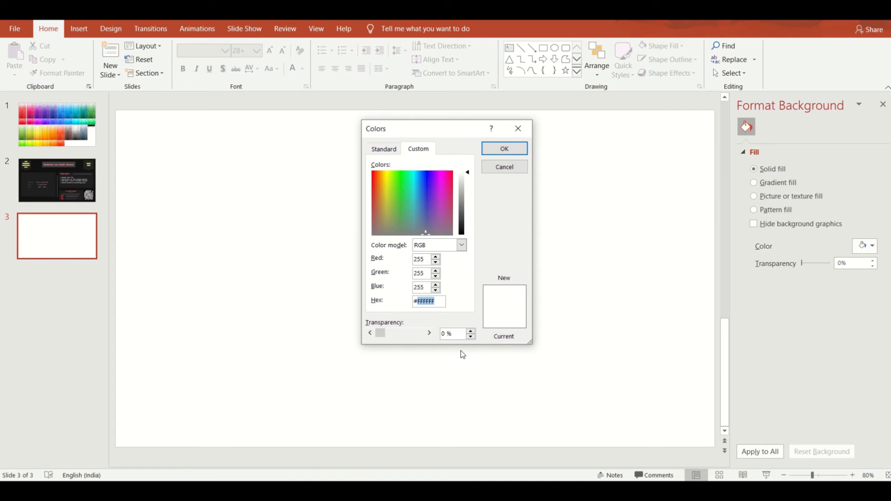
text(#000000)
click(508, 149)
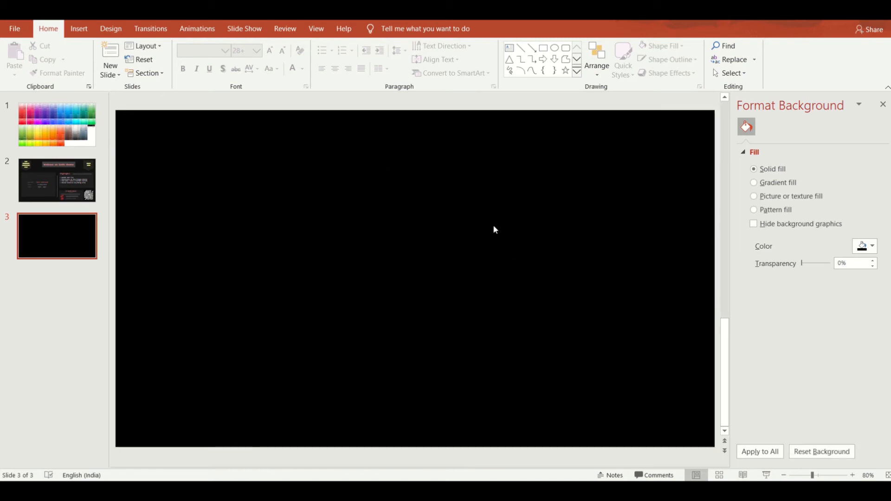
Step: Add a text box in the slide's upper middle reading "Contrast should be ideal." in white
click(79, 29)
click(438, 60)
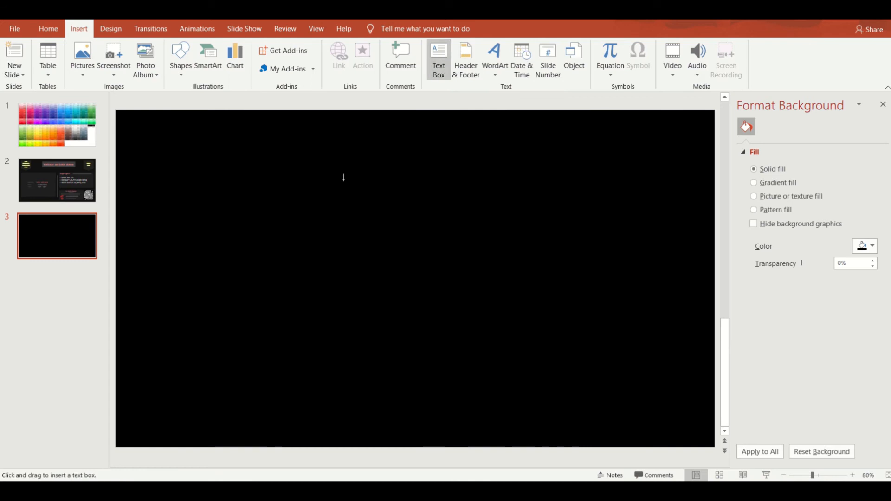
drag(292, 197, 517, 299)
click(302, 69)
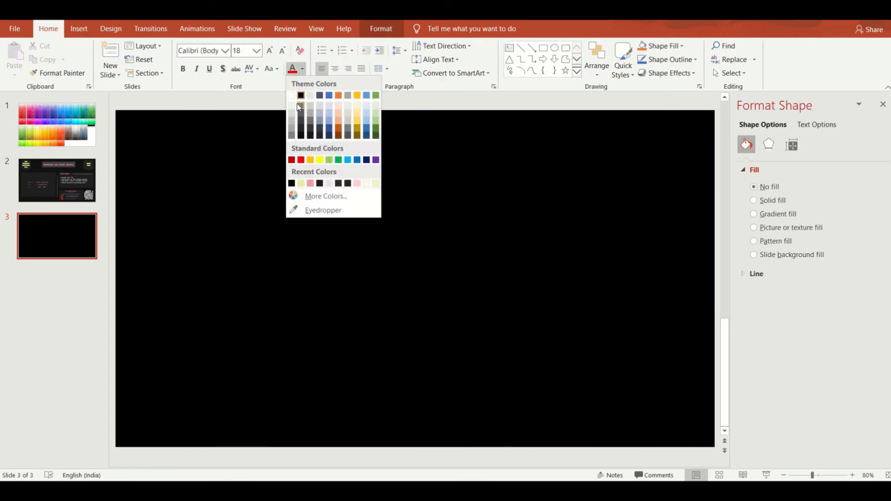
click(299, 107)
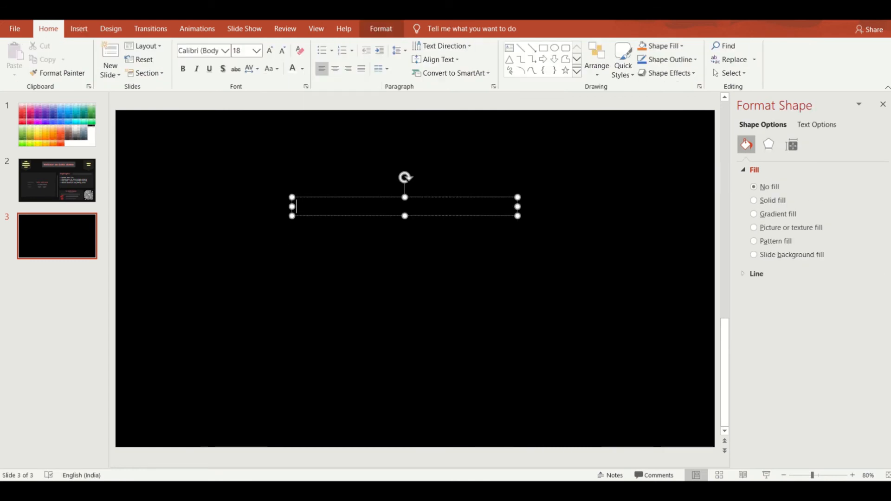
text(Contrast should be ideal.)
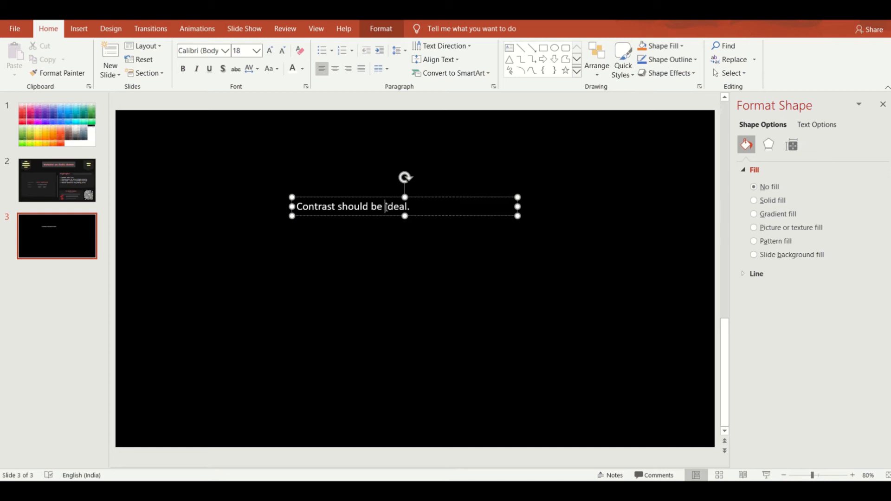
click(369, 267)
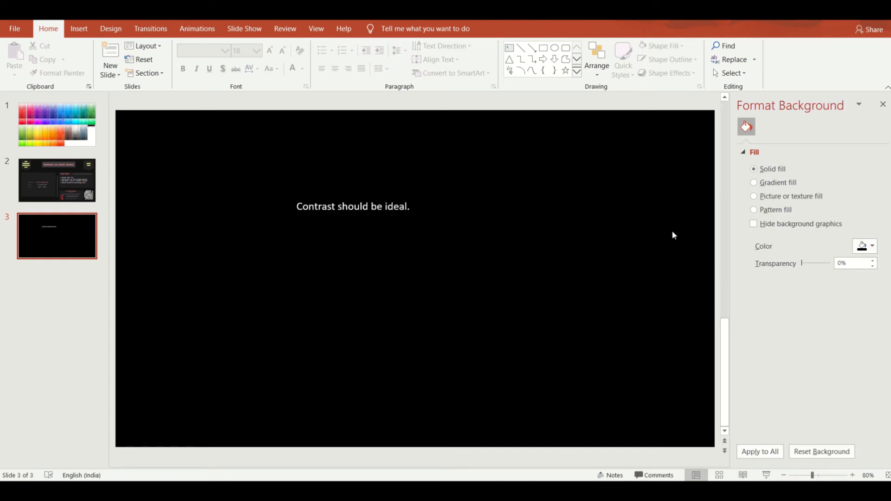
Step: Set the slide background to the custom dark grey with hex code #121212
click(872, 250)
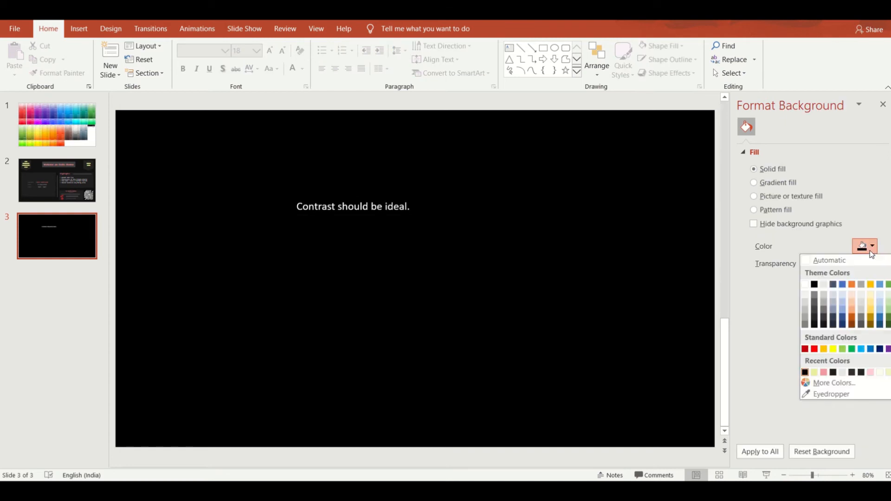
click(847, 383)
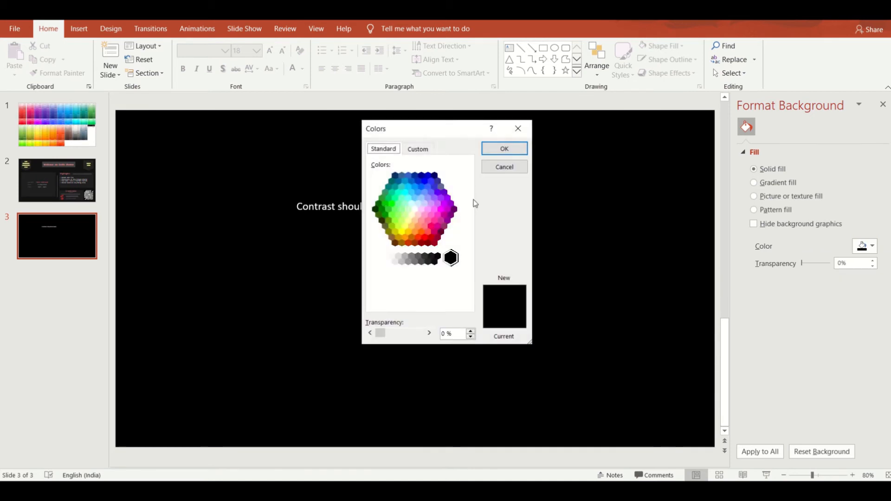
click(419, 148)
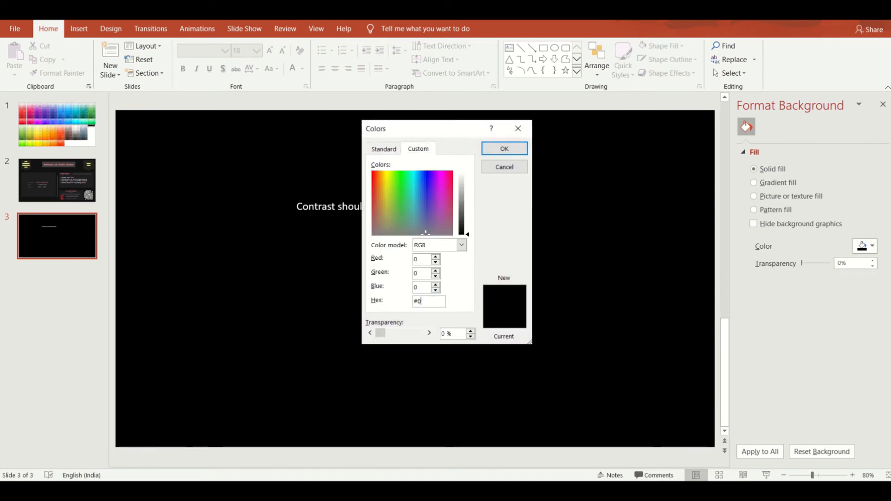
text(121212)
key(Return)
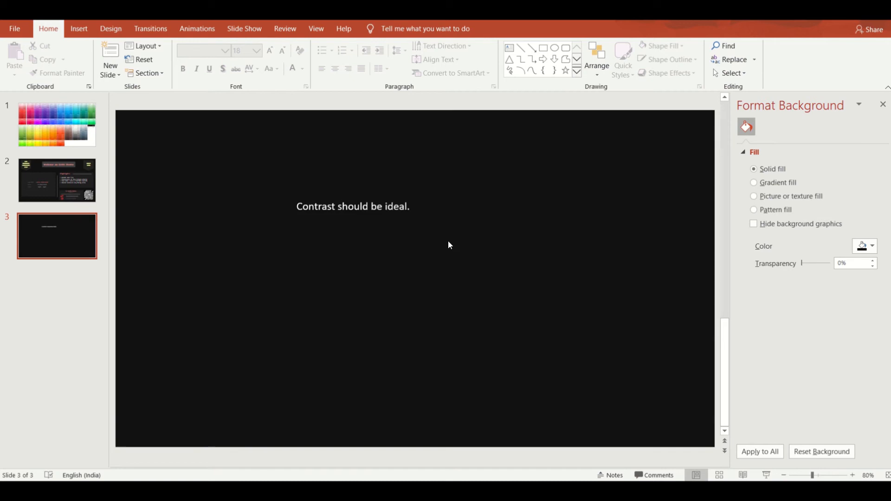
Step: Make three copies of the "Contrast should be ideal." text box and stack them directly below the original
click(364, 263)
click(306, 196)
key(ctrl+c)
key(ctrl+v)
drag(350, 207, 357, 237)
key(ctrl+v)
key(ctrl+c)
key(ctrl+v)
drag(420, 244, 414, 256)
Step: Set the text fill transparency of the second "Contrast should be ideal." line to 13%
click(359, 207)
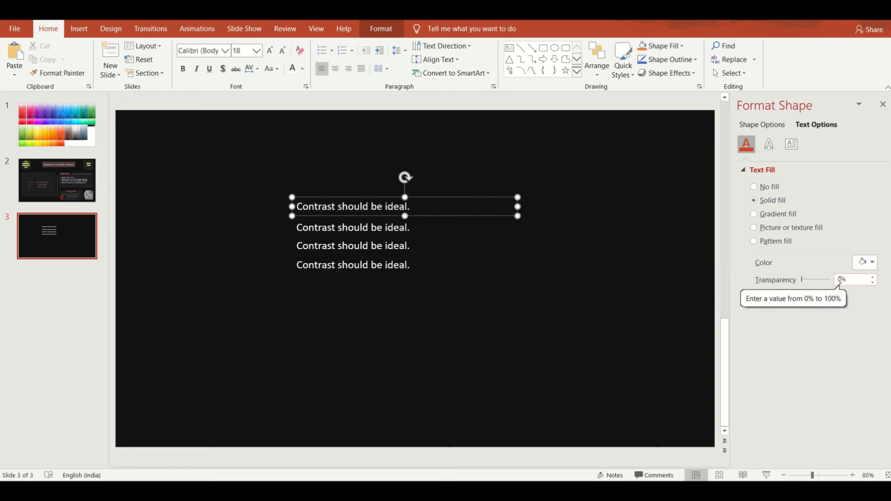
click(392, 228)
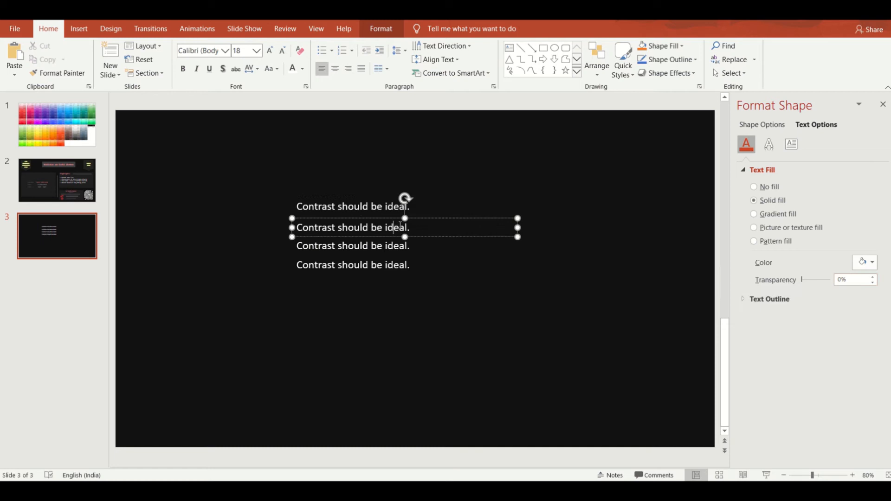
click(841, 280)
key(BackSpace)
text(13)
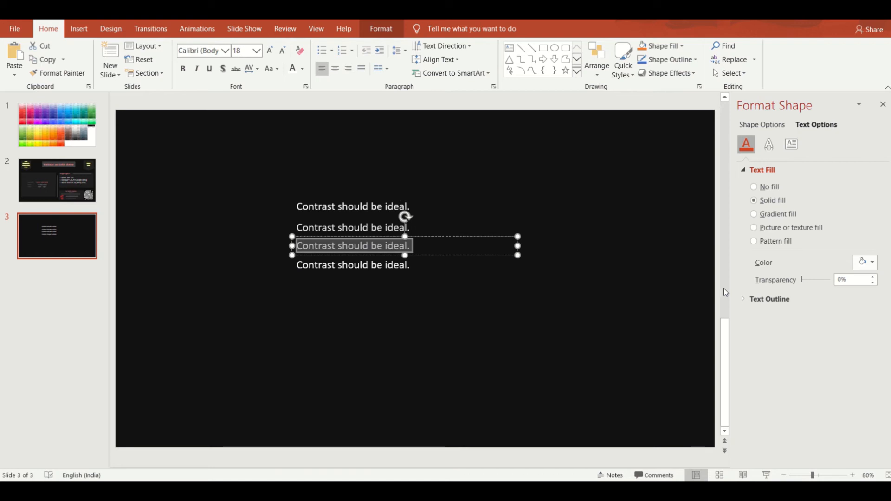
Step: Set the text fill transparency of the third "Contrast should be ideal." line to 40%
click(841, 279)
key(BackSpace)
text(40)
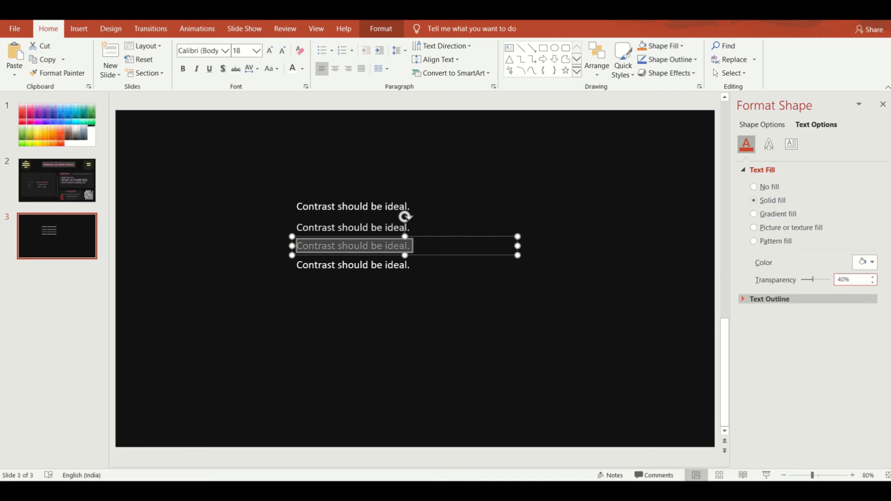
Step: Set the text fill transparency of the fourth "Contrast should be ideal." line to 70%
click(419, 271)
key(ctrl+a)
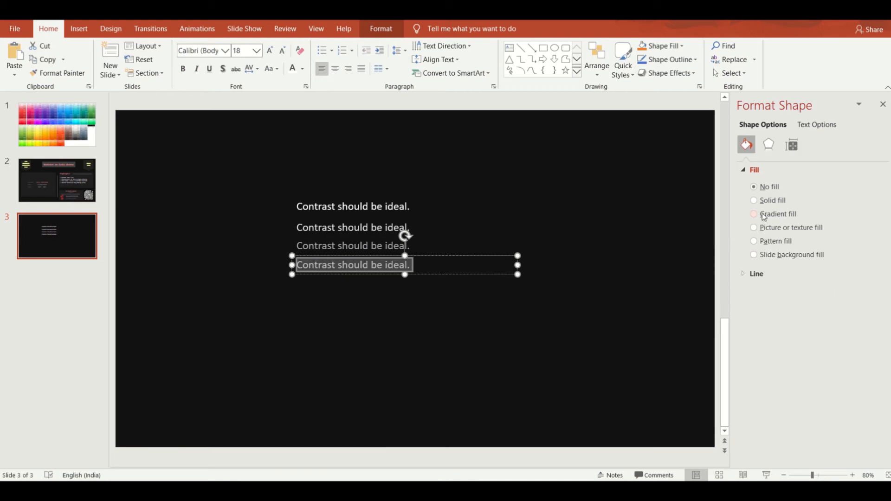
click(816, 124)
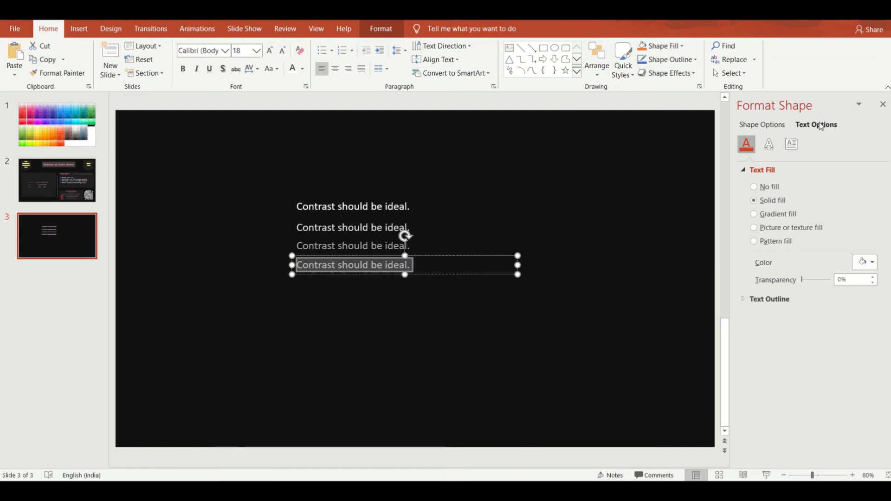
double_click(840, 280)
text(70)
click(370, 204)
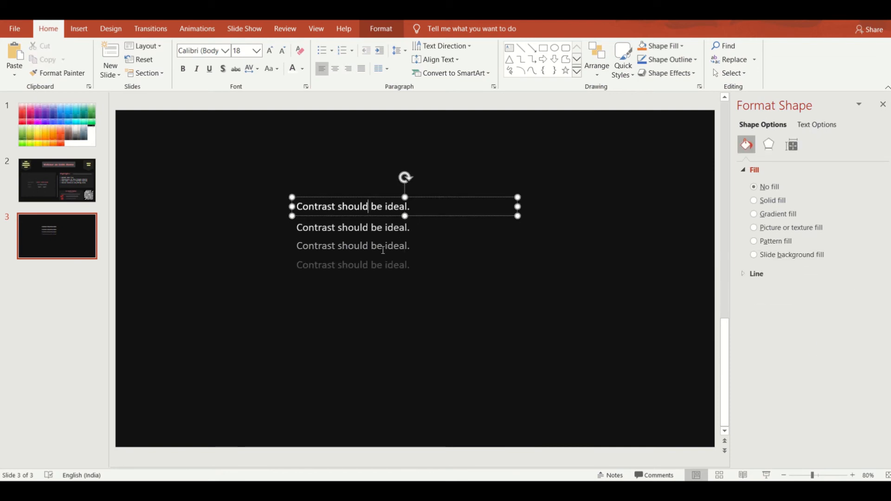
click(381, 297)
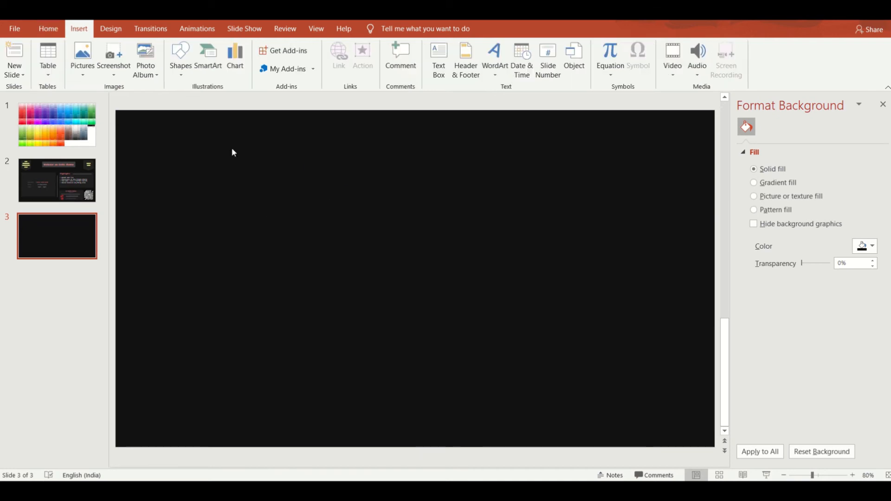
Step: Draw a rounded-corner rectangle about 11.1 cm wide and 8.7 cm high on the left half of the dark slide
click(181, 65)
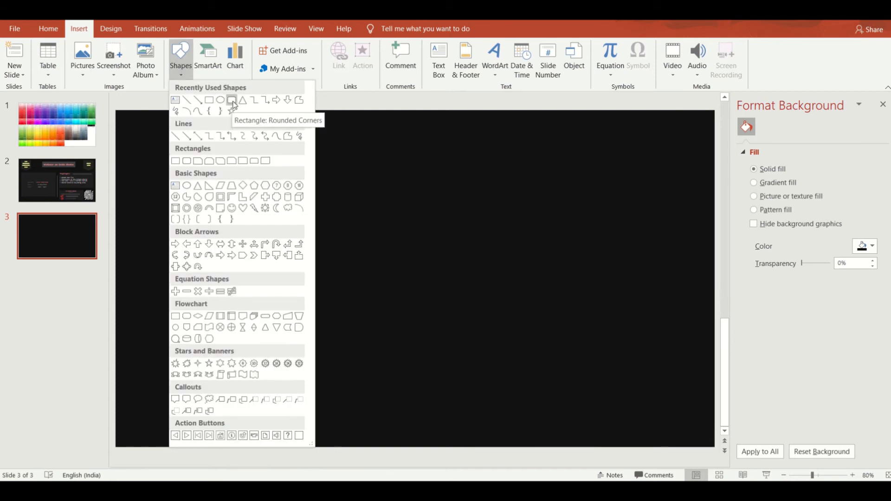
click(232, 100)
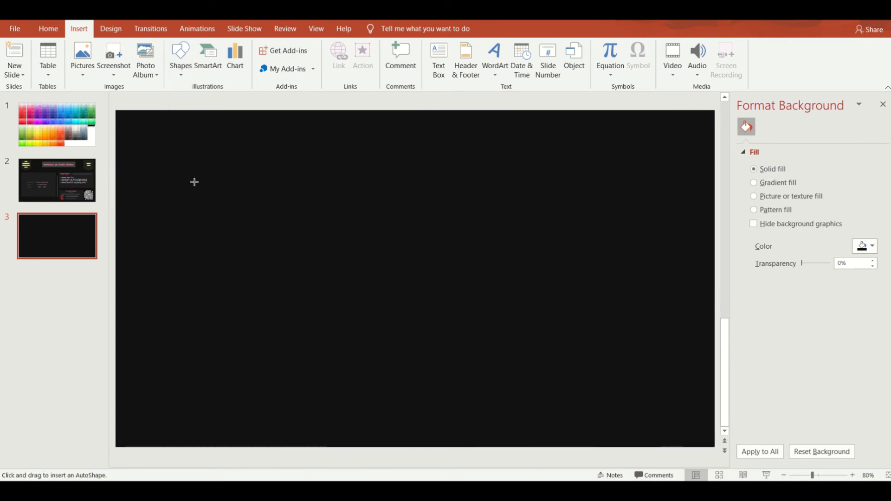
drag(192, 182, 332, 320)
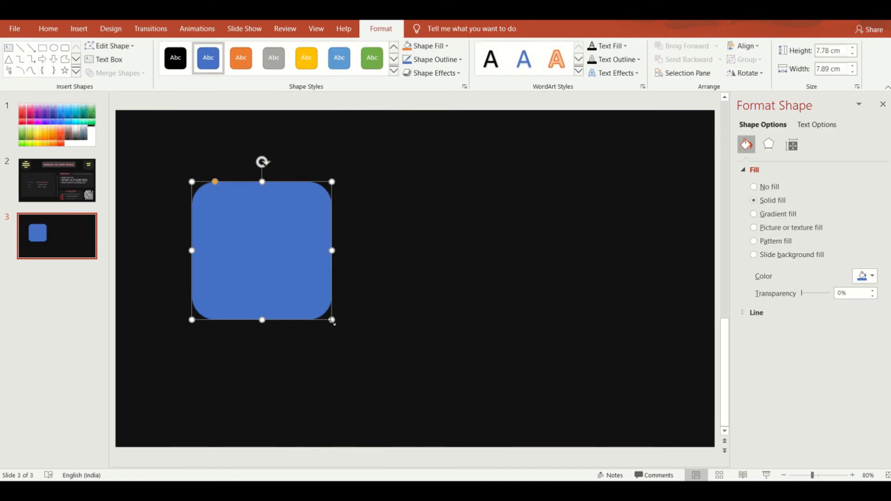
drag(332, 321, 389, 258)
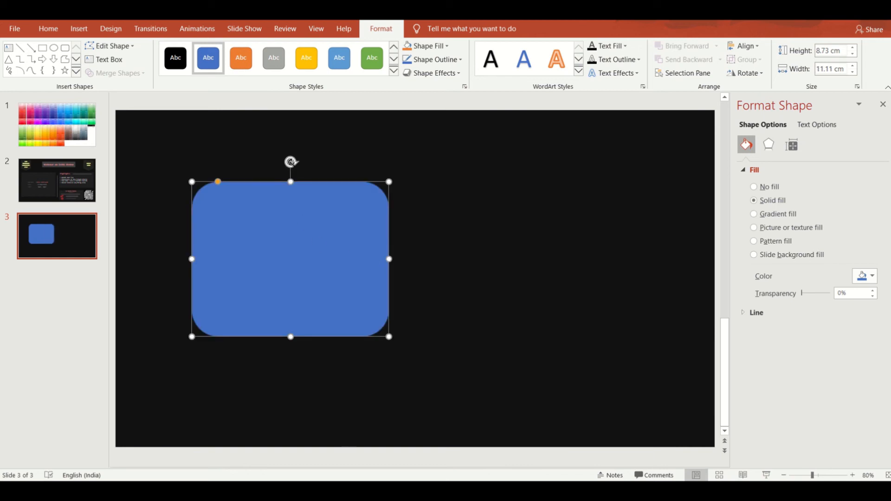
drag(292, 160, 275, 178)
click(275, 180)
key(ctrl+z)
Step: Reduce the rectangle's corner rounding to square corners and set its outline width to 5 pt
drag(217, 182, 193, 182)
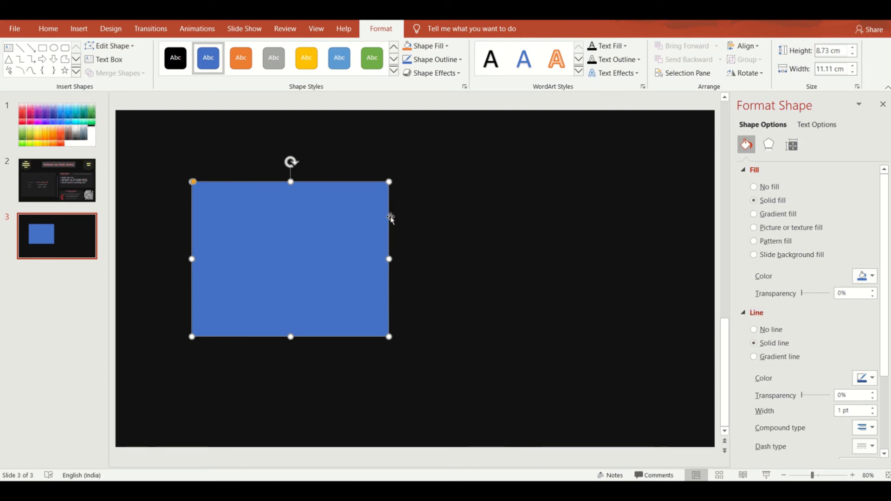
click(840, 410)
key(BackSpace)
text(5)
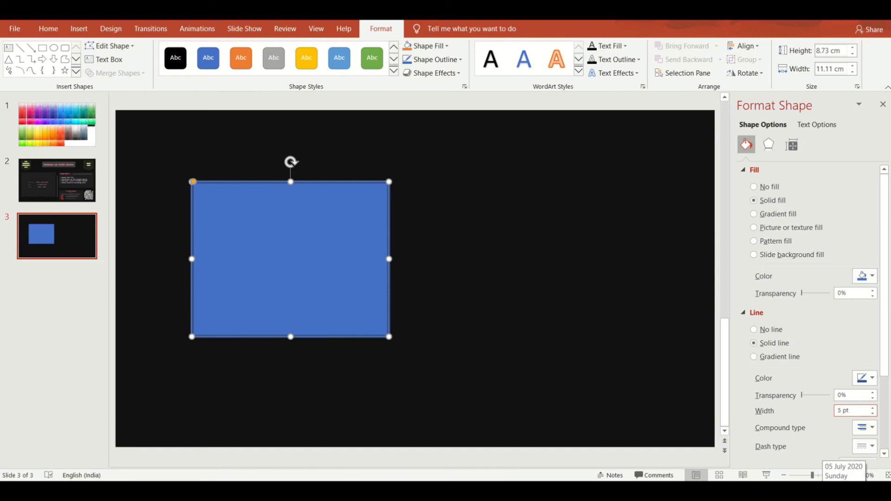
click(561, 340)
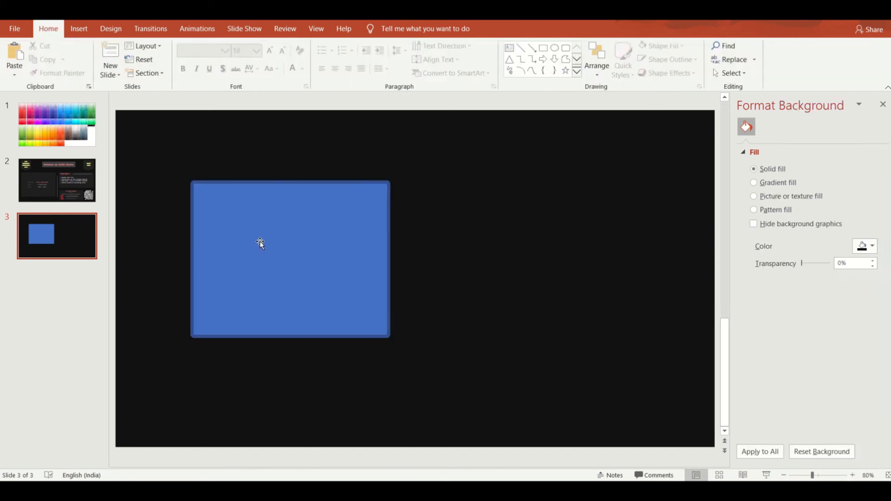
Step: Remove the rectangle's outline and change its solid fill to white, hex #FFFFFF
click(260, 241)
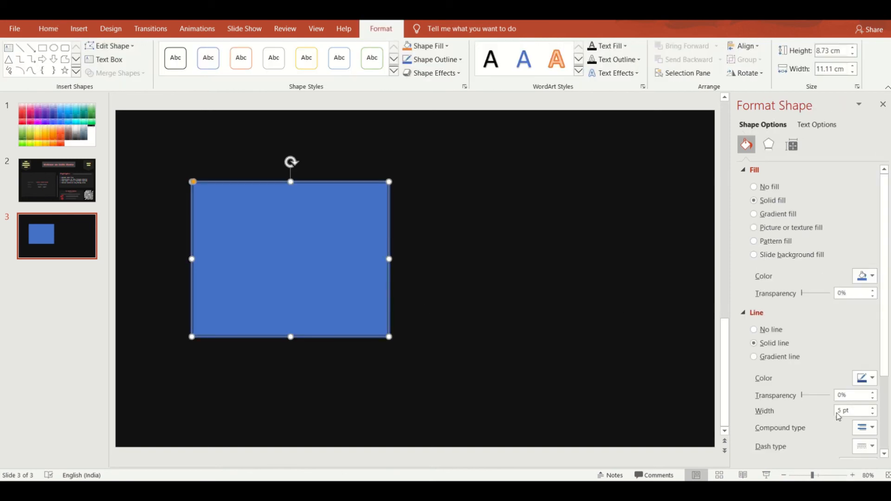
click(753, 330)
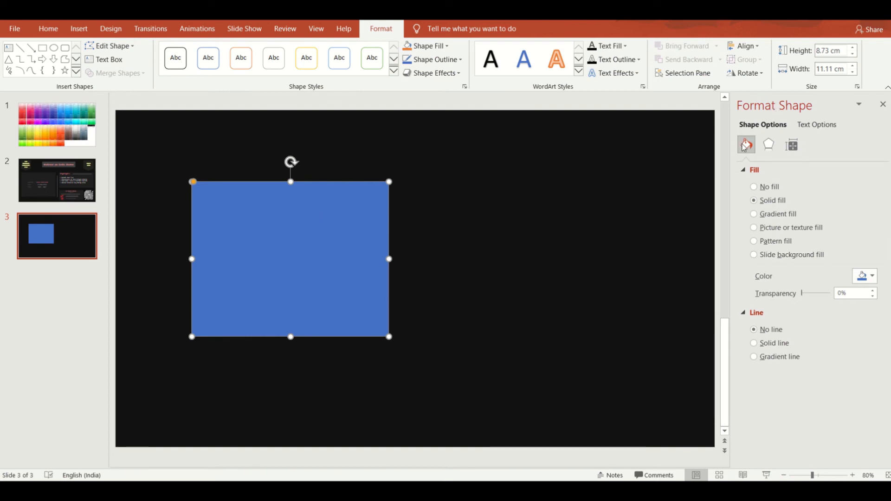
click(871, 280)
click(834, 403)
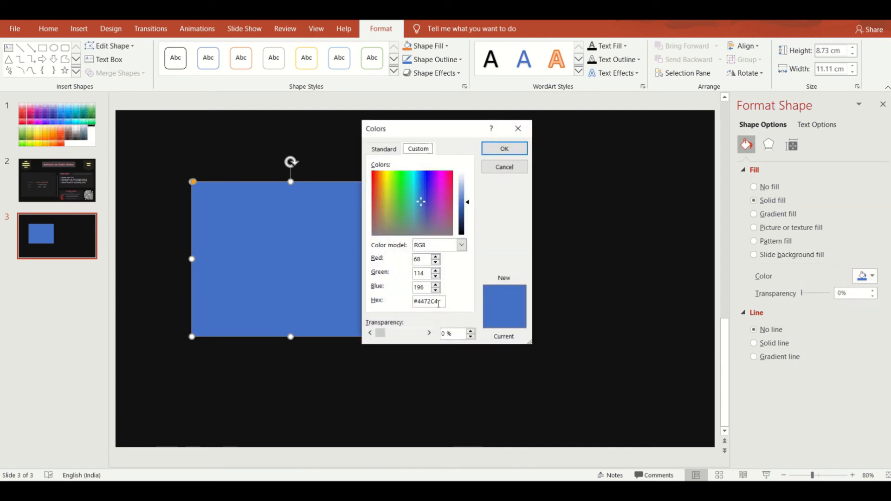
double_click(438, 304)
text(#FFFFFF)
click(501, 149)
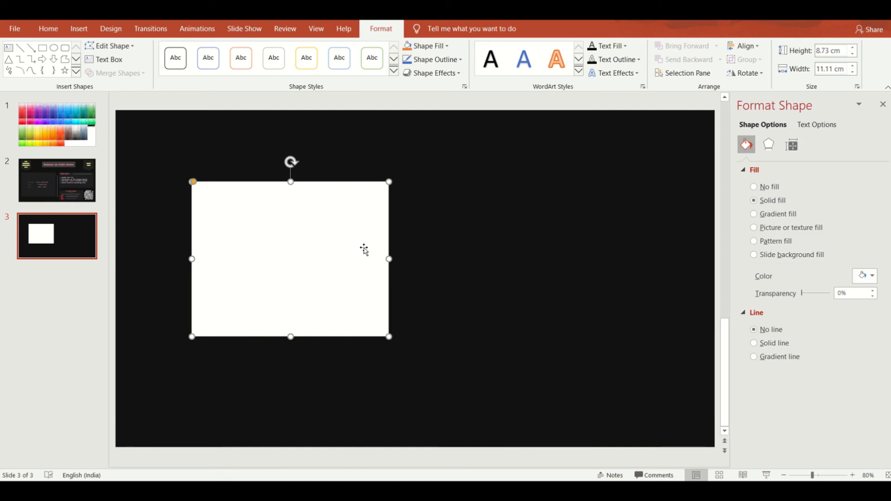
Step: Add an empty slide after slide 3 and draw a rounded-corner rectangle about 9.3 cm wide and 10 cm high on its left half
click(84, 333)
key(Return)
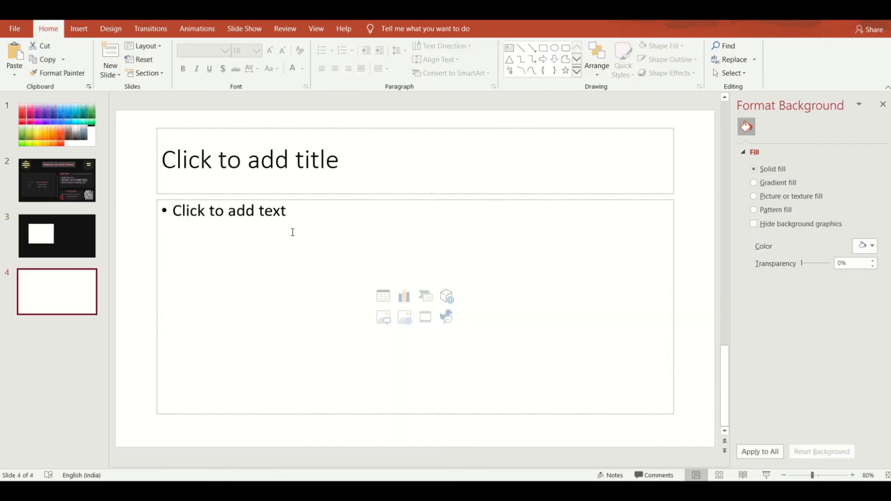
click(78, 28)
click(180, 58)
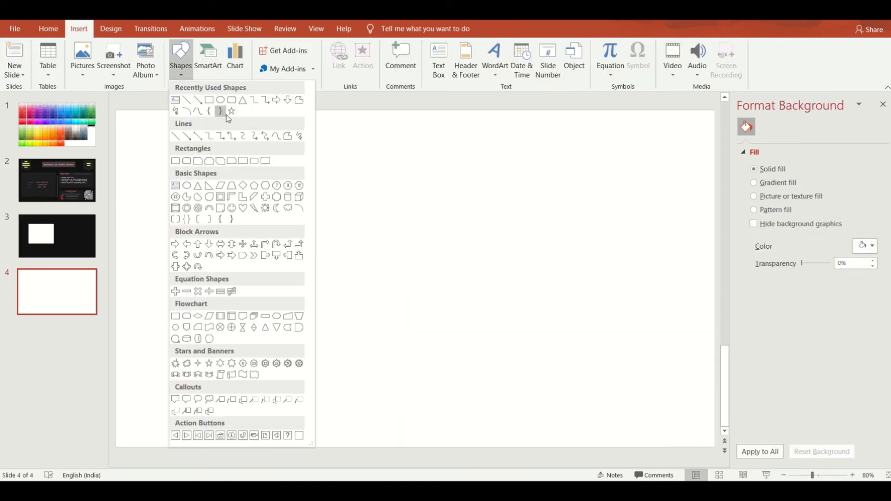
click(235, 108)
drag(202, 175, 366, 352)
Step: Duplicate the blue rounded rectangle and place the copy beside the original at the same height
key(ctrl+c)
key(ctrl+v)
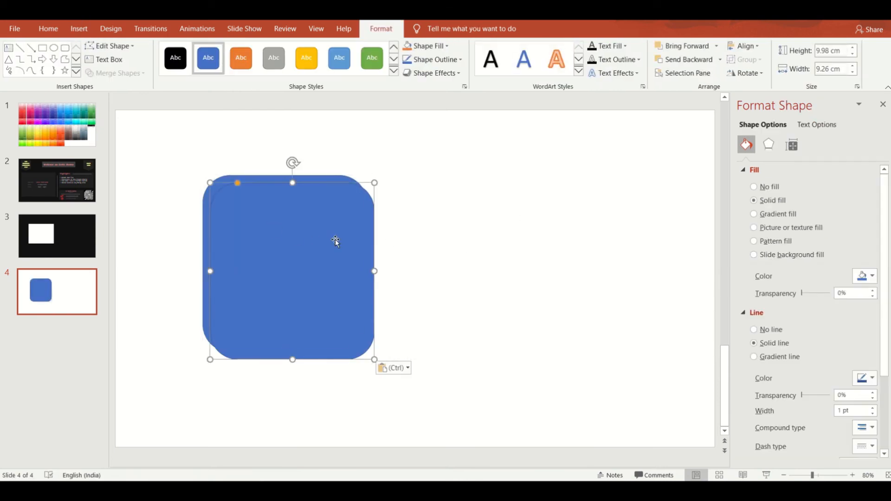
drag(334, 240, 524, 238)
Step: Apply the centred outer shadow preset to both blue rounded rectangles on slide 4
key(Tab)
click(771, 148)
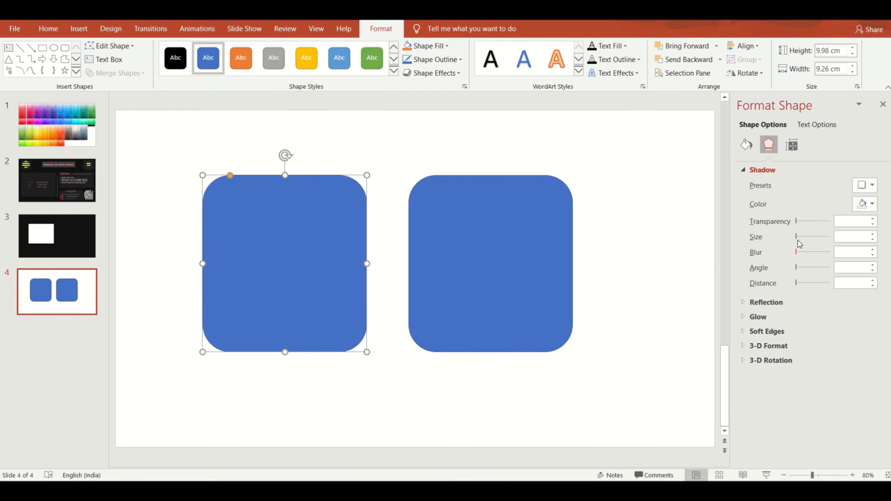
click(872, 186)
click(843, 299)
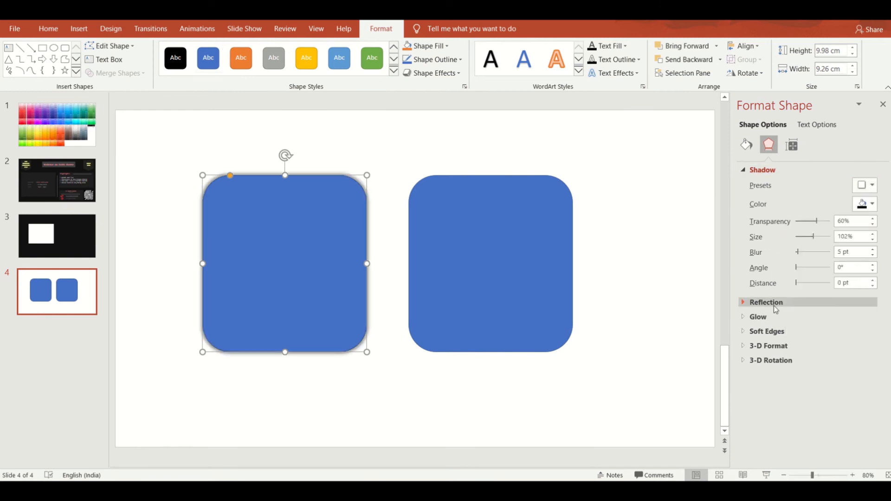
click(443, 258)
click(872, 185)
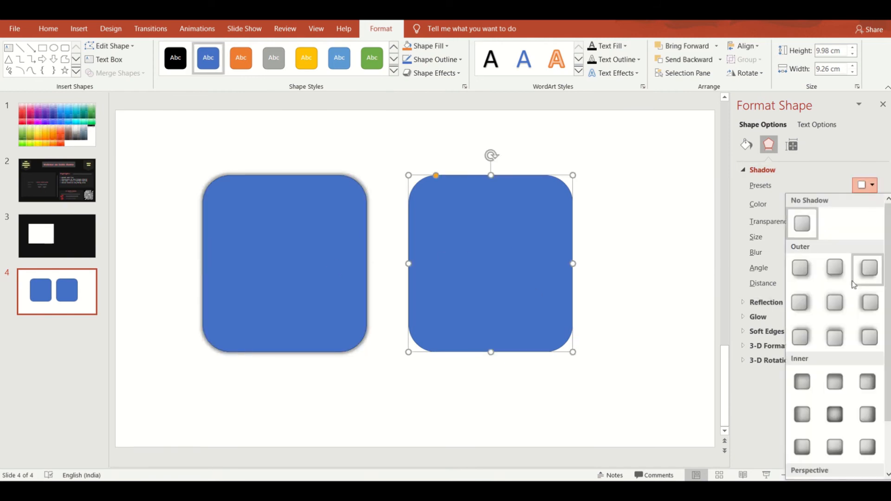
click(840, 305)
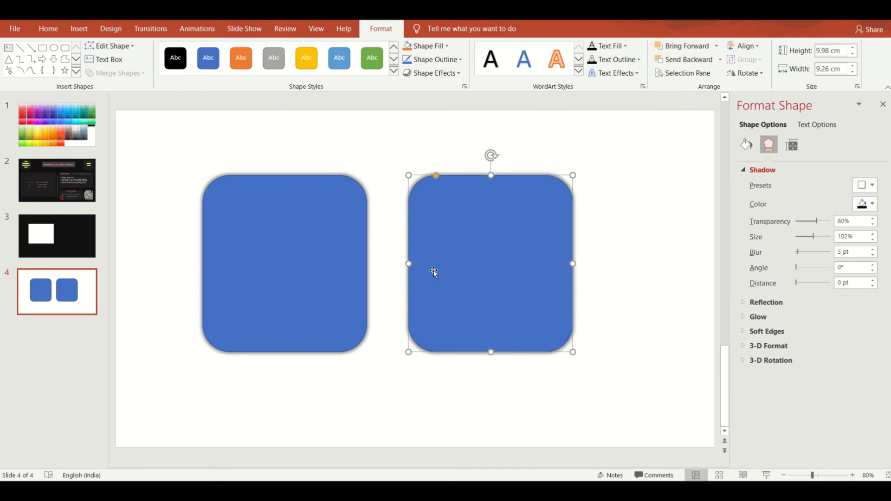
Step: Strengthen the left rounded rectangle's shadow to a size of 108% and a blur of 13 pt
click(319, 259)
click(510, 253)
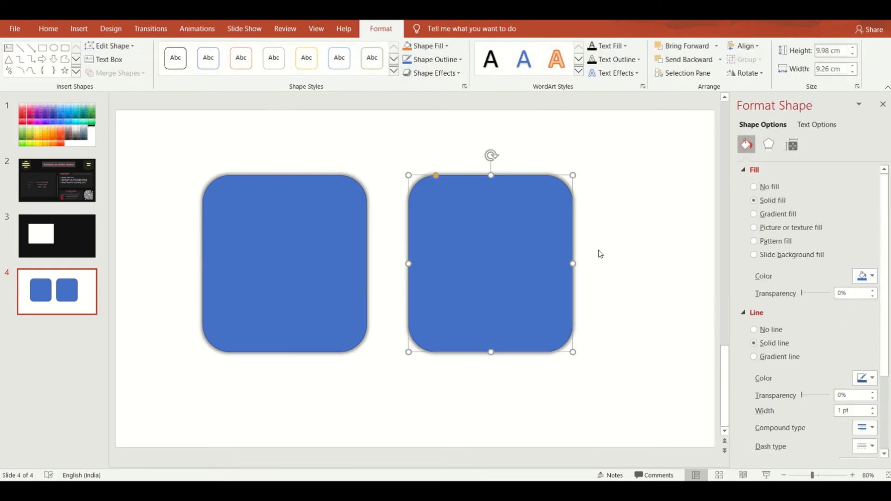
click(344, 254)
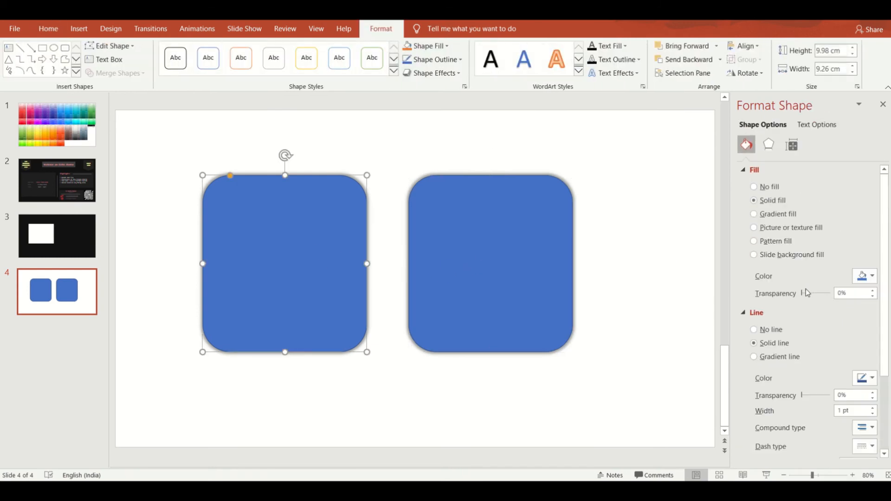
click(768, 145)
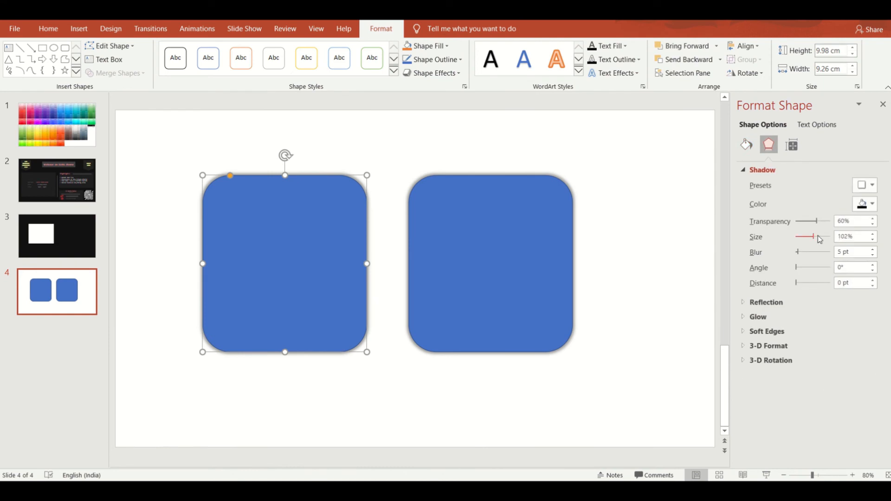
drag(814, 236, 801, 253)
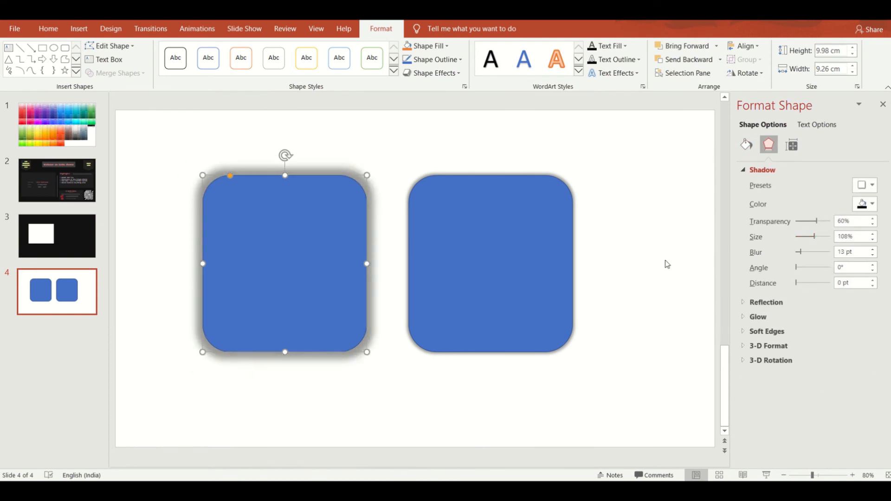
click(665, 262)
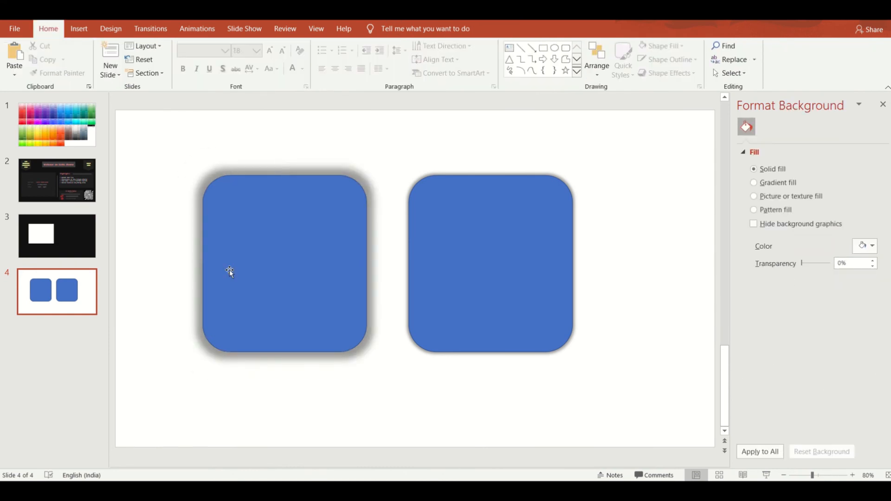
Step: Compare the shadow around the left blue rounded rectangle with the one around the right rectangle
click(274, 266)
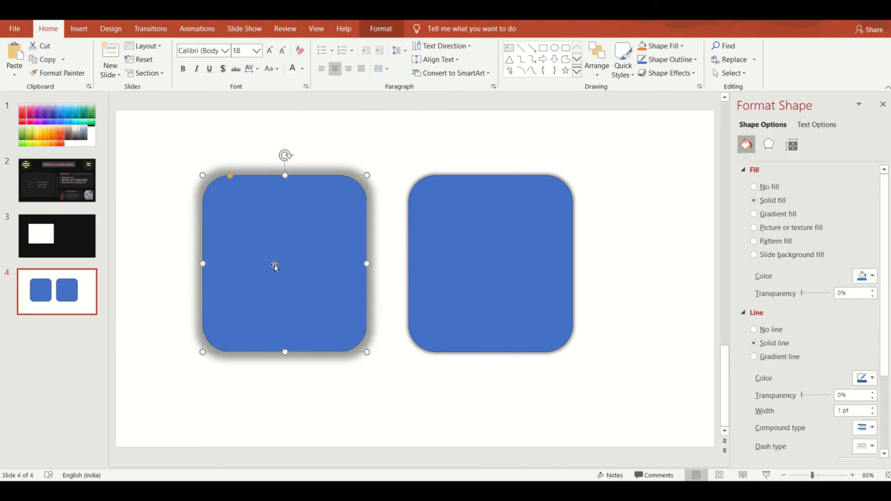
click(156, 217)
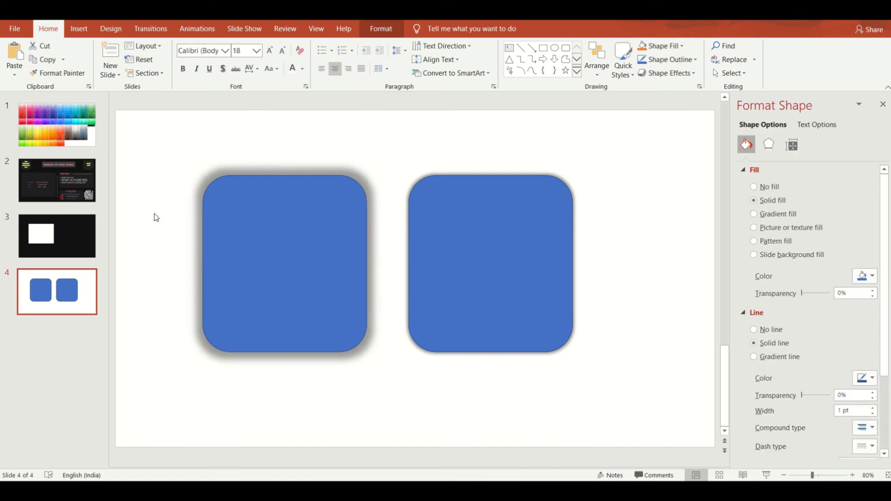
click(232, 222)
click(289, 134)
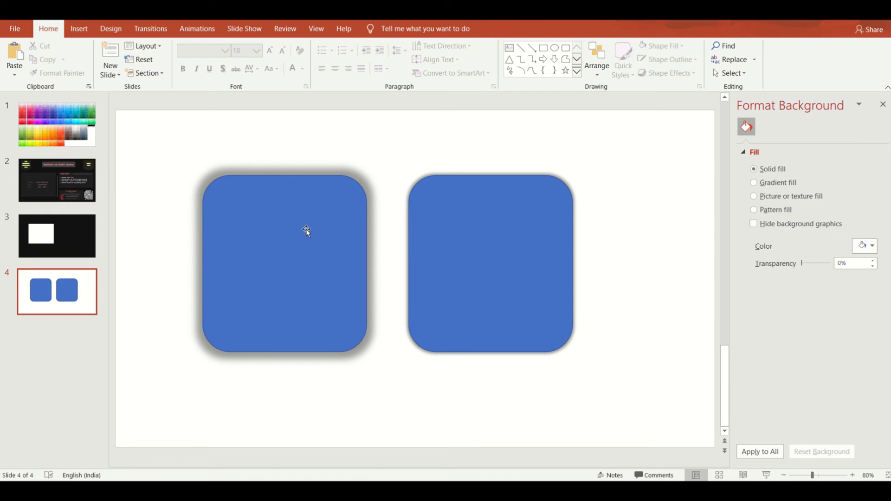
key(ctrl+a)
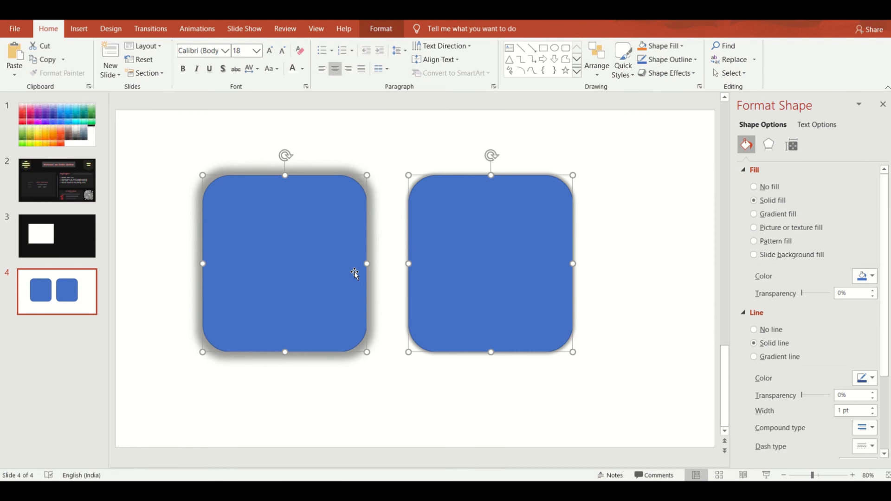
click(354, 271)
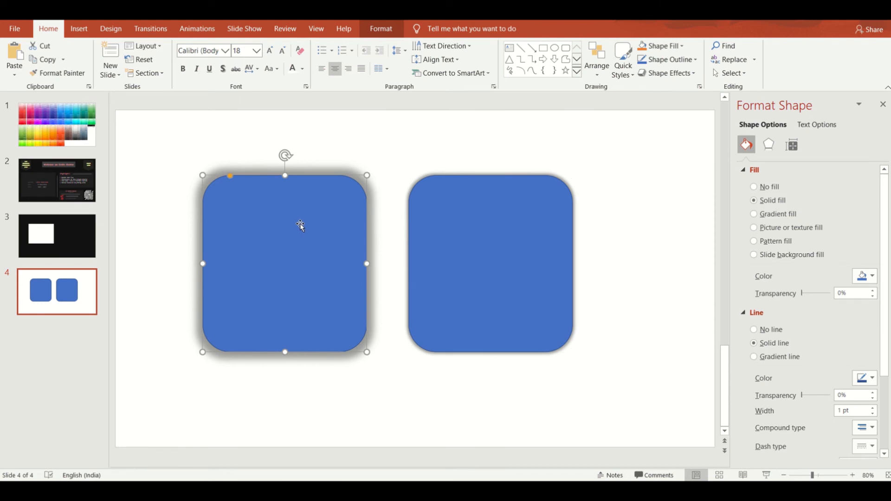
click(435, 215)
click(331, 241)
click(440, 218)
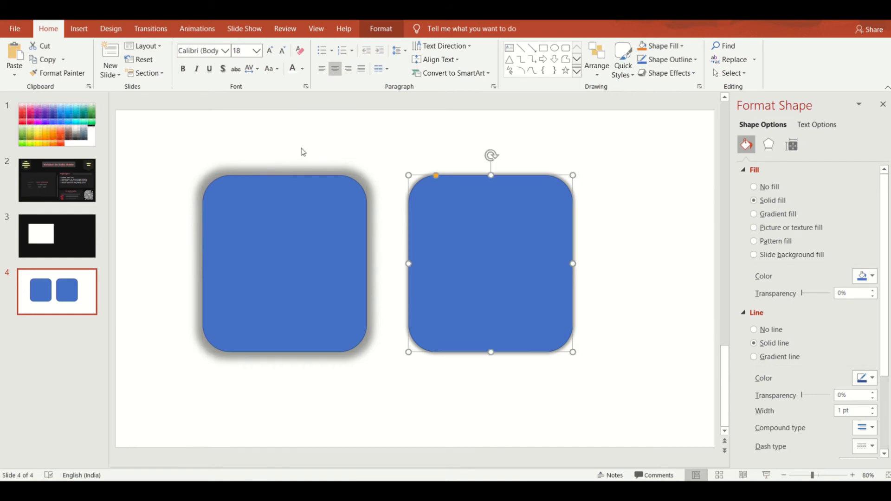
Step: Stack the left rounded rectangle and a duplicate of it over the right one, each offset slightly downward
right_click(426, 225)
click(469, 353)
drag(327, 285, 368, 288)
key(Escape)
click(377, 225)
click(462, 229)
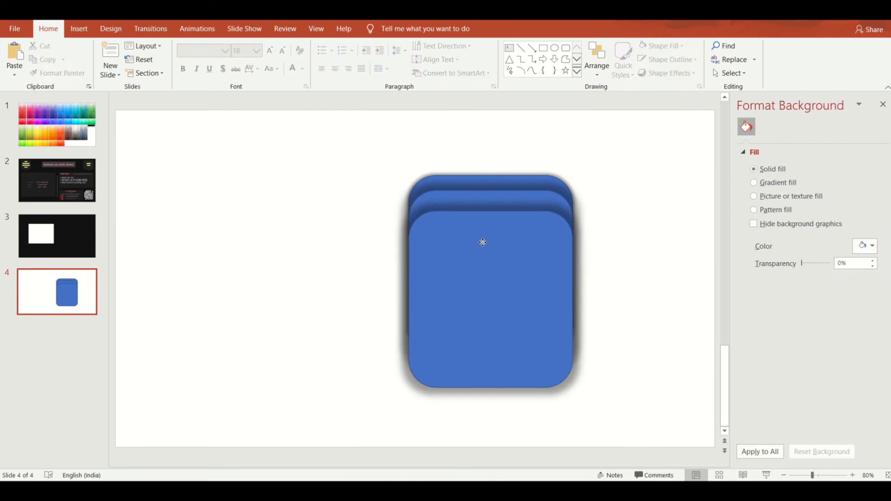
Step: Spread the two front rectangles leftward out of the stack so that all three partly overlap
click(485, 248)
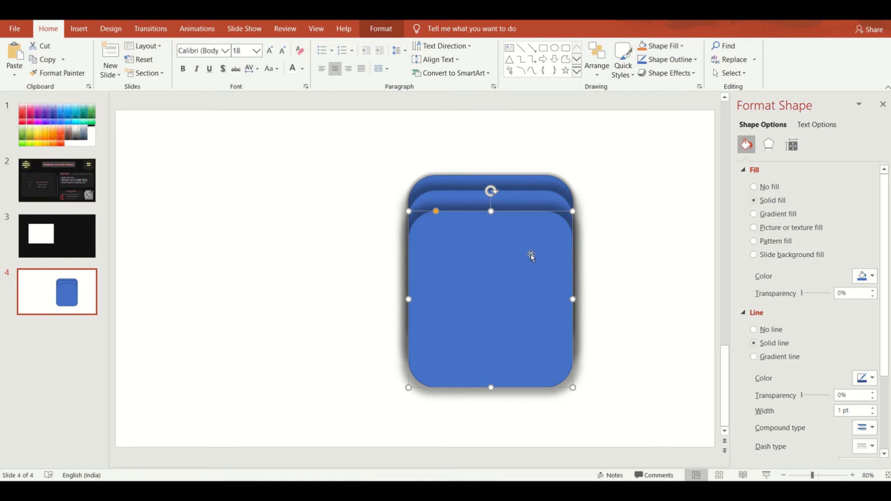
drag(500, 274, 320, 238)
drag(549, 238, 424, 237)
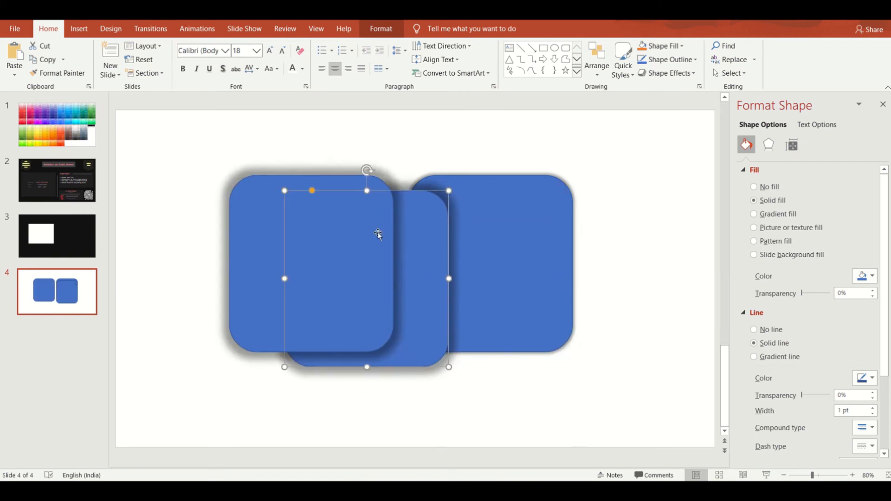
Step: Set the fill transparency of the white rectangle on slide 3 to 95%
click(58, 243)
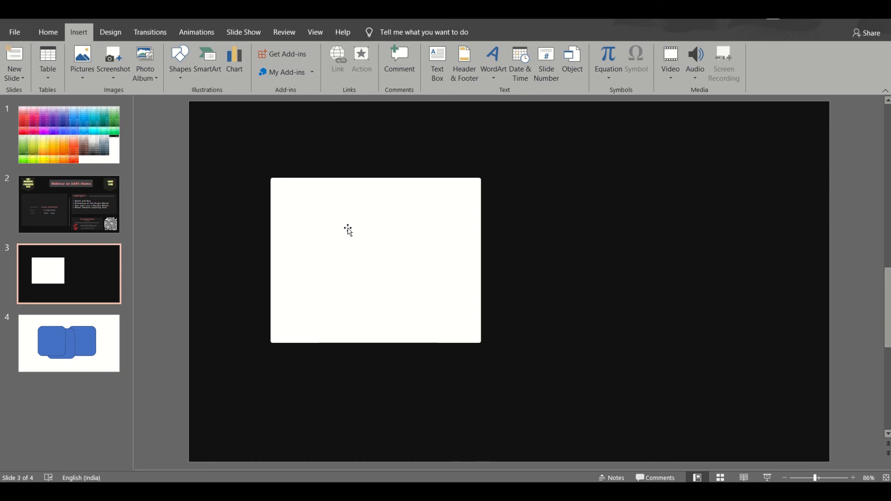
click(357, 262)
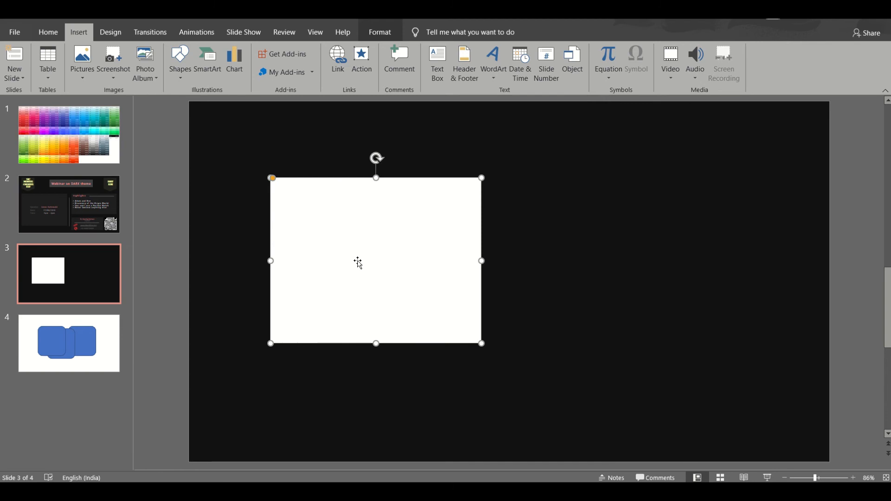
right_click(357, 260)
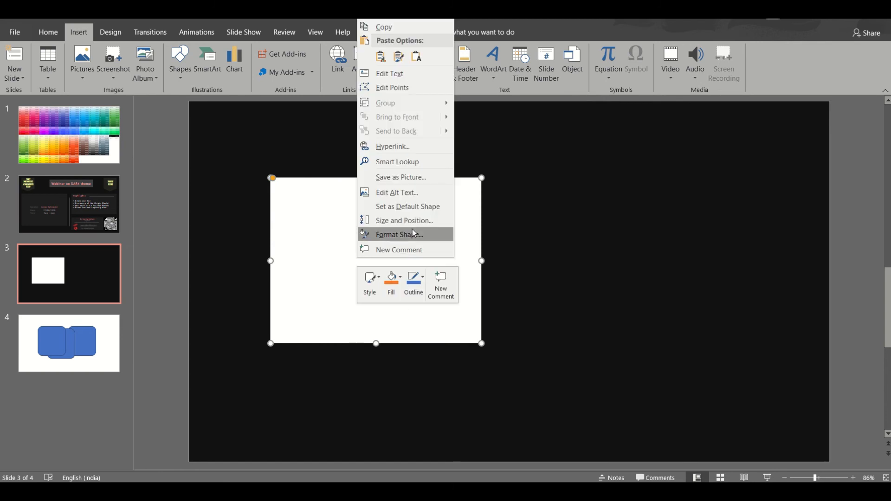
click(412, 232)
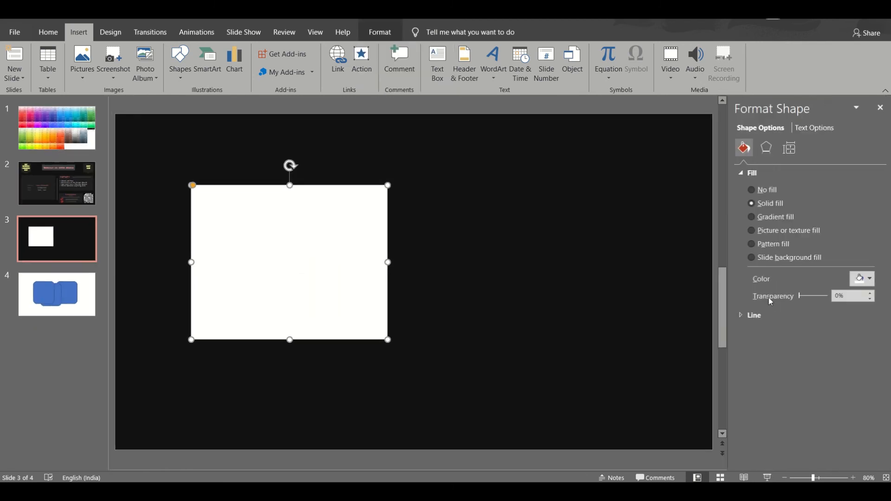
click(838, 295)
key(BackSpace)
text(9)
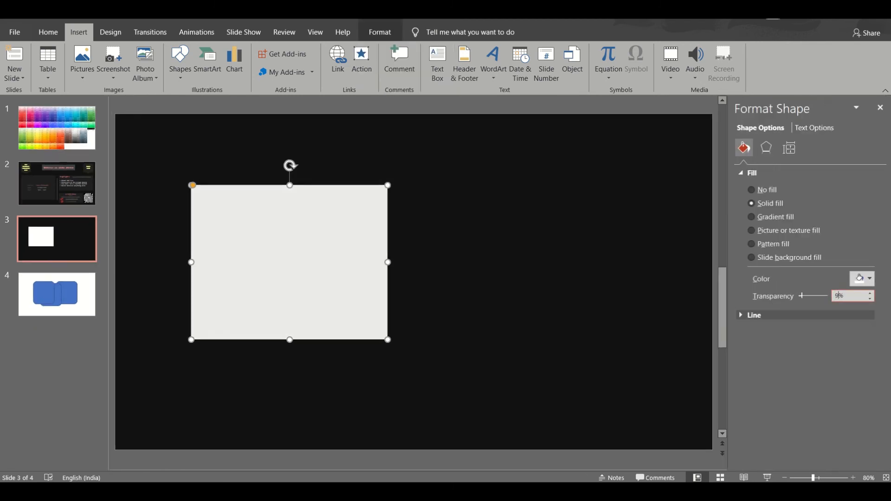
text(5)
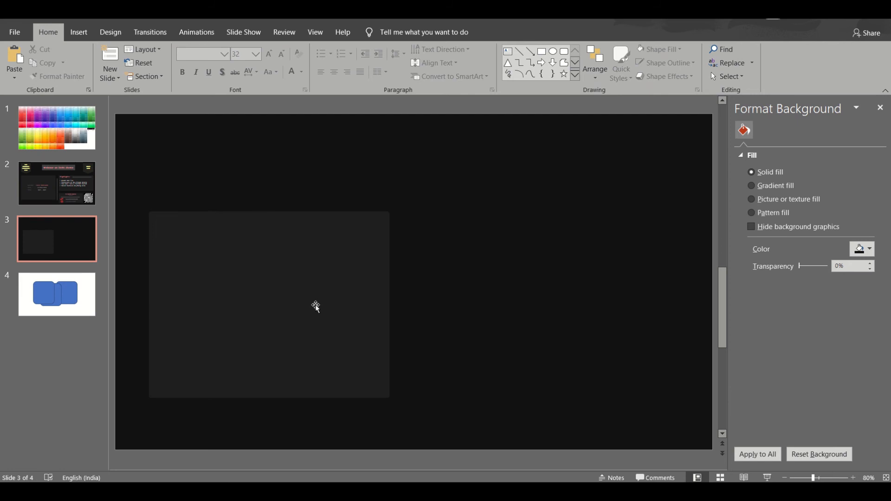
Step: Duplicate the translucent rectangle and place the copy level with it, mirrored about the slide's vertical centre
click(316, 305)
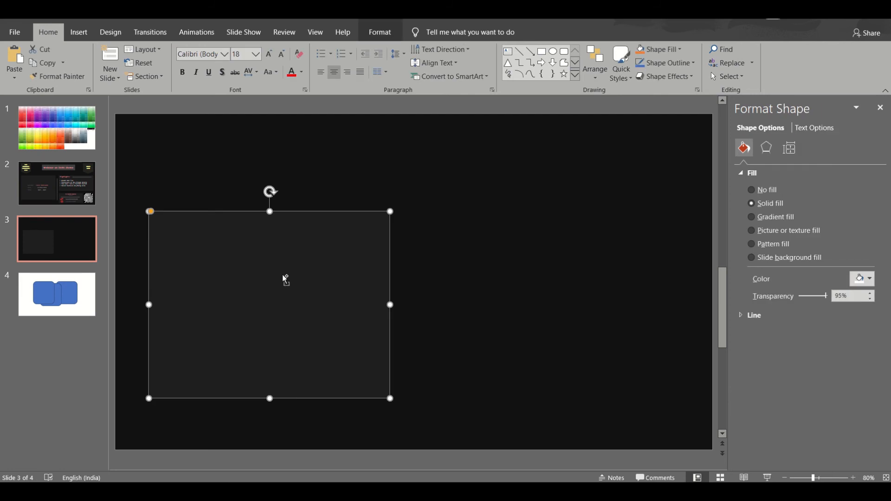
key(ctrl+d)
drag(284, 276, 564, 269)
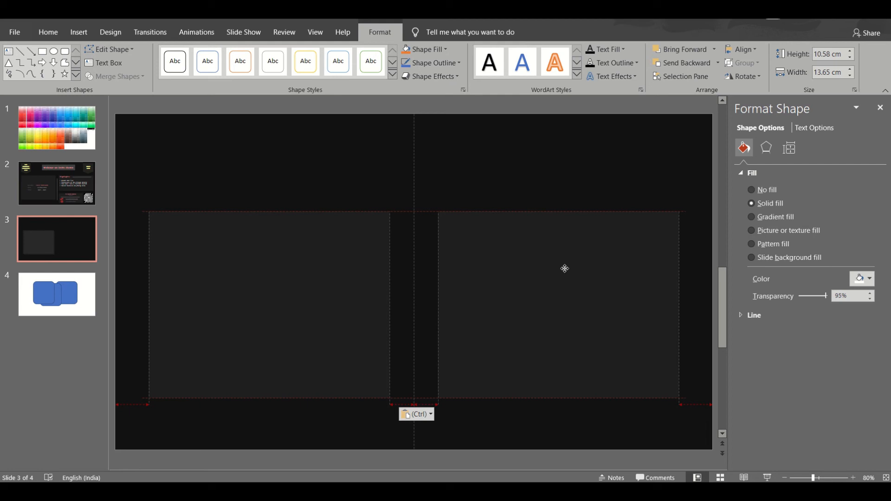
drag(564, 268, 565, 268)
click(273, 261)
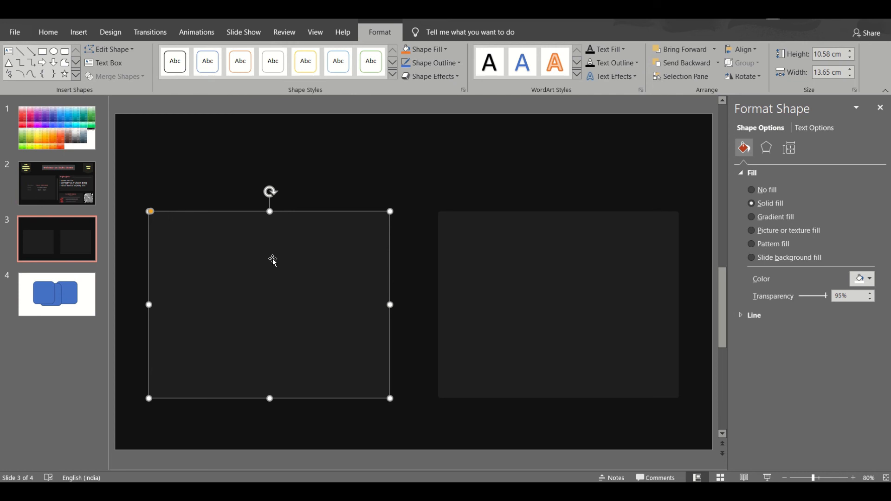
Step: Set the right rectangle's height to 5 cm and place a copy below it, bottom-aligned with the left rectangle
click(564, 398)
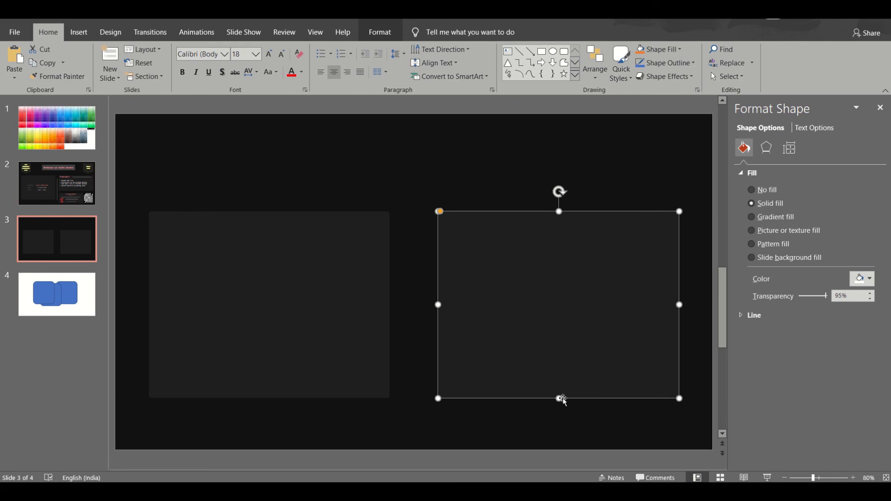
right_click(546, 295)
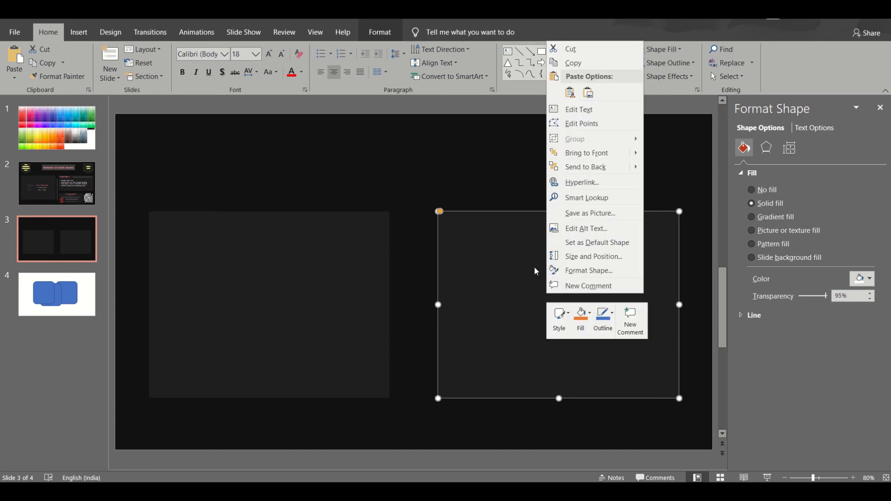
click(580, 256)
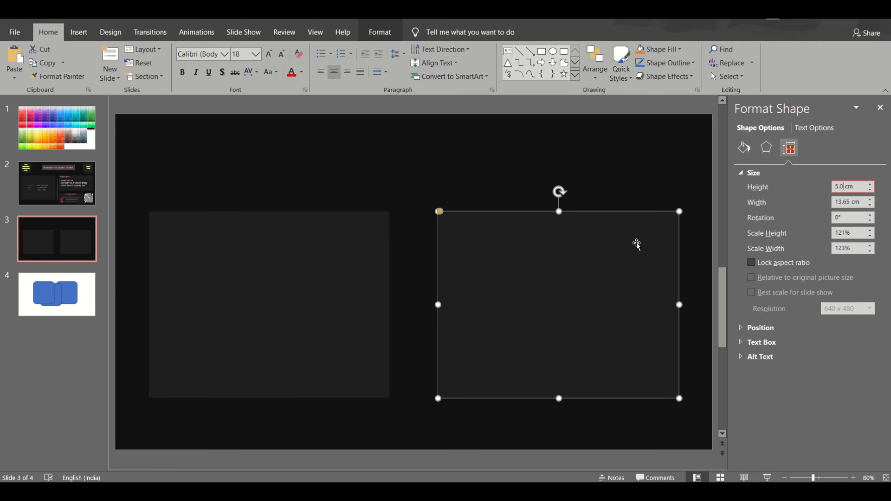
key(Return)
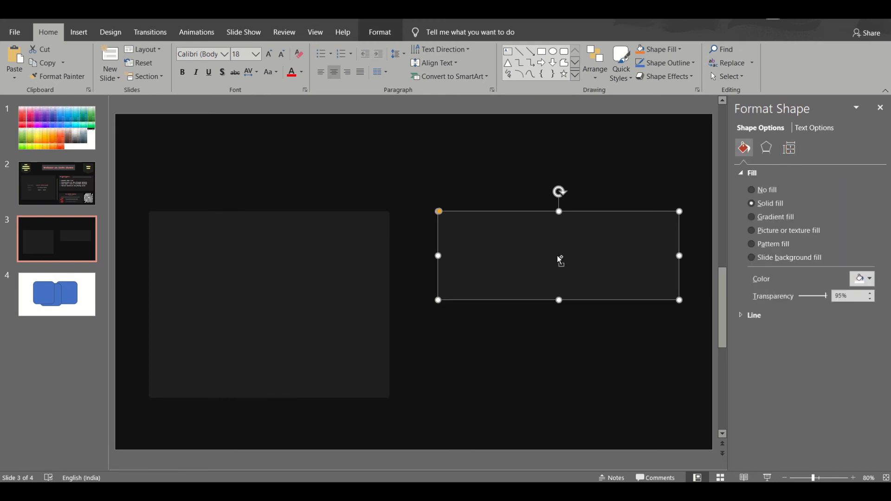
key(ctrl+v)
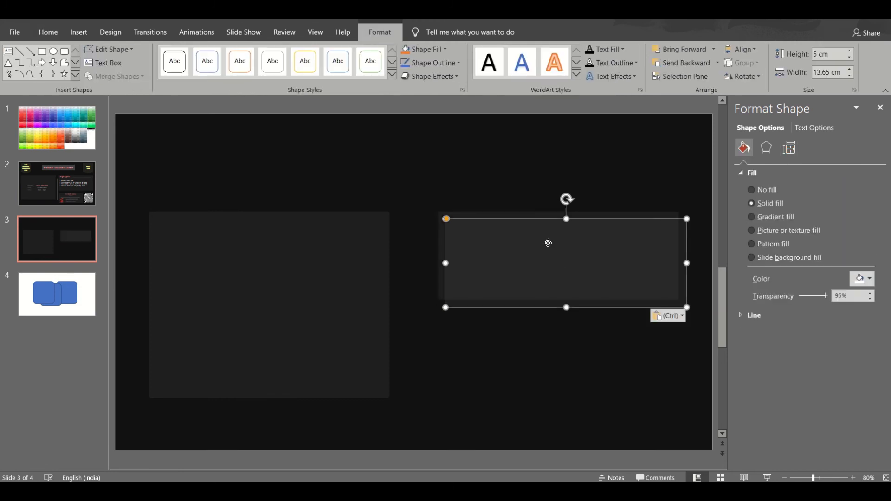
drag(548, 243, 540, 335)
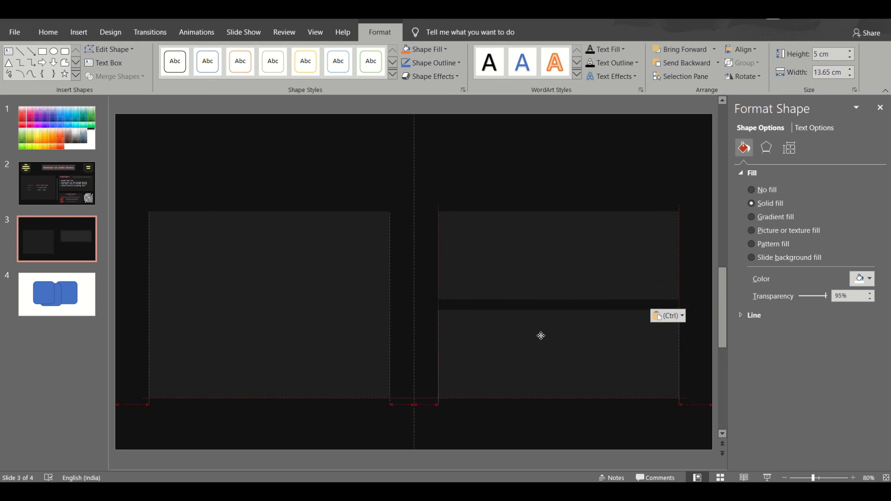
drag(541, 335, 538, 334)
click(305, 248)
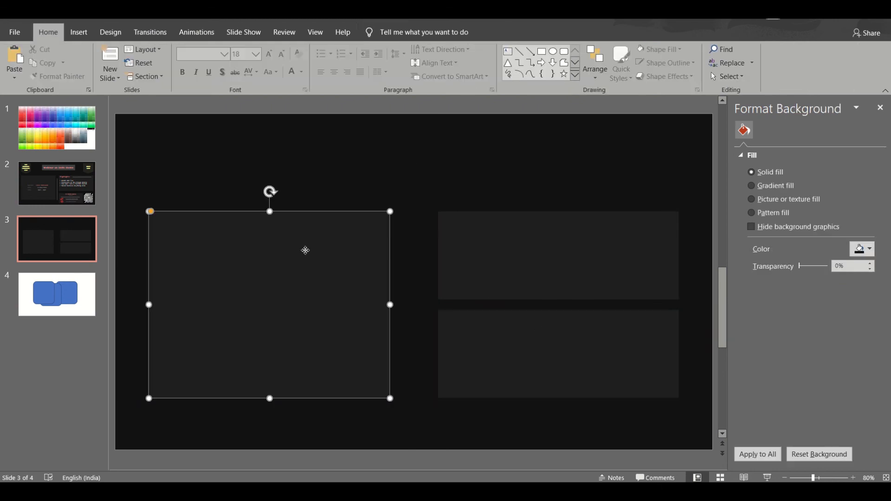
Step: Add another copy of the 5 cm high rectangle near the slide's top centre for the title
click(536, 252)
key(ctrl+v)
drag(568, 248, 405, 148)
click(237, 186)
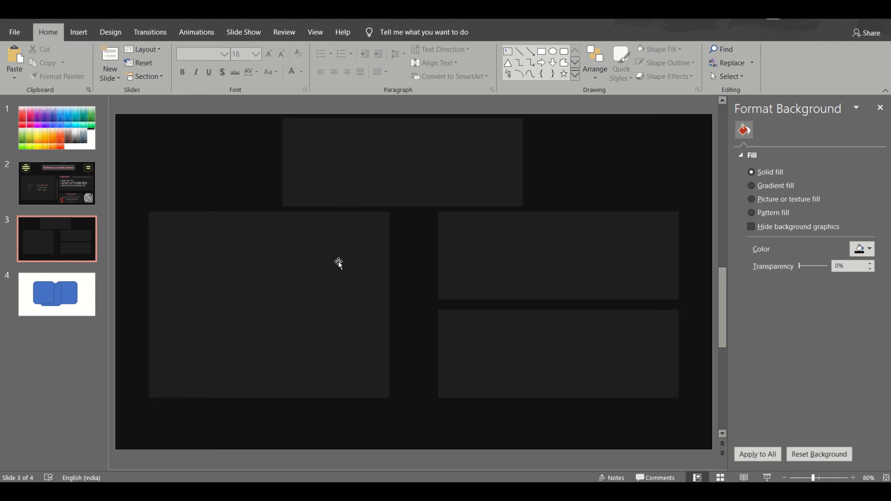
Step: Shift the large left rectangle and the two right-hand rectangles slightly down the slide
drag(339, 263, 339, 283)
drag(557, 343, 557, 358)
drag(564, 247, 565, 266)
Step: Centre the title rectangle horizontally above the three panels and reduce its height to roughly half
click(722, 332)
drag(435, 159, 444, 169)
drag(414, 215, 394, 188)
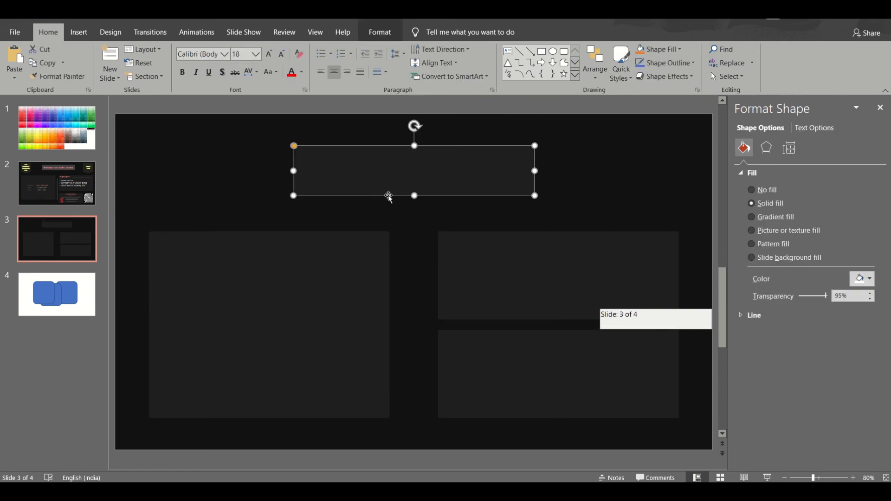
Step: Copy the title text "Webinar on DARK theme" from slide 2 into the title rectangle on slide 3
click(79, 193)
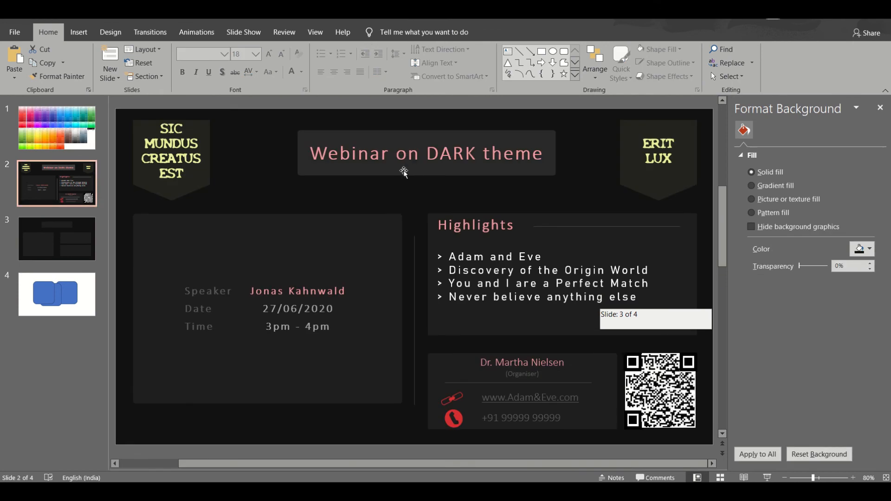
click(403, 170)
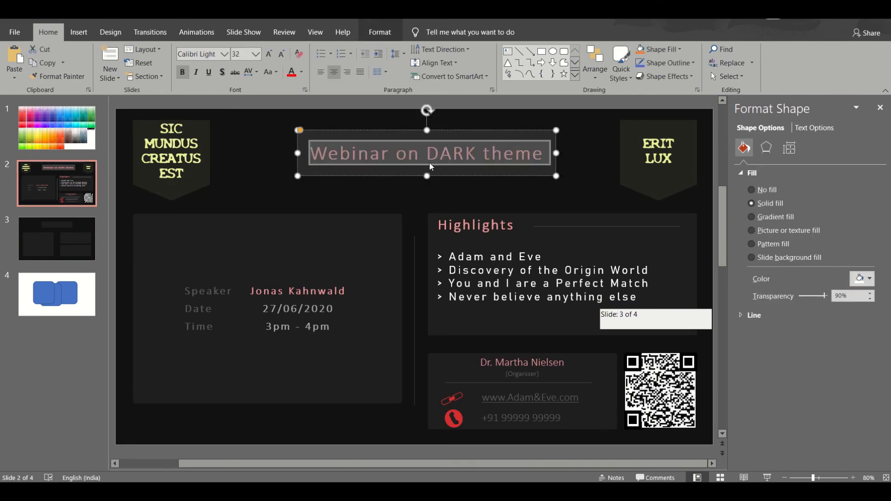
click(85, 232)
click(399, 165)
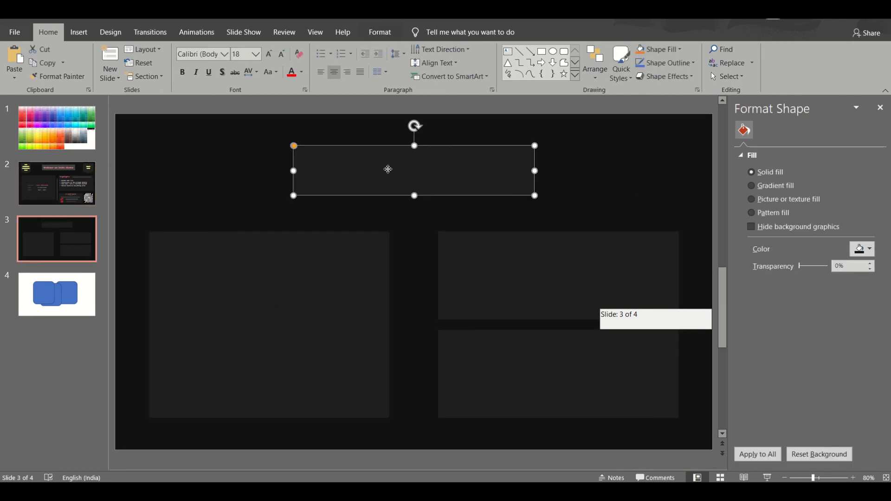
text(Webinar on DARK theme)
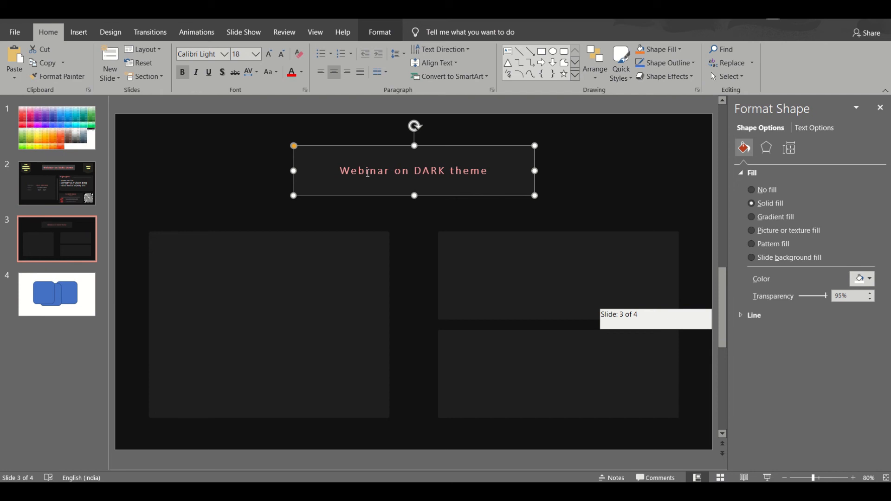
Step: Set the pasted title's font size to 32 and widen its rectangle so the text fits on one line
click(341, 172)
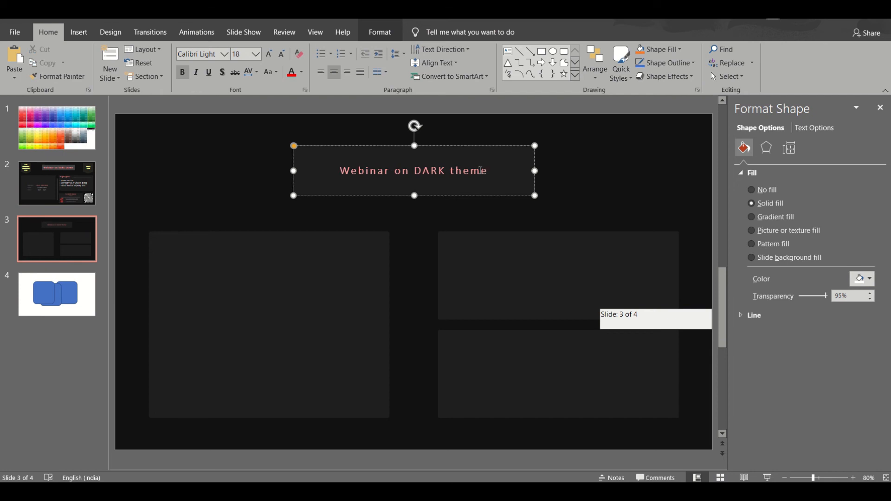
key(ctrl+a)
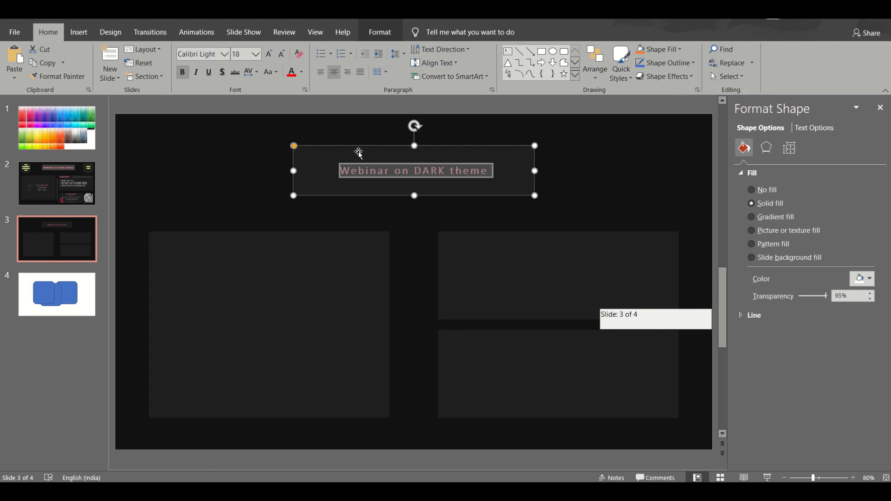
click(256, 54)
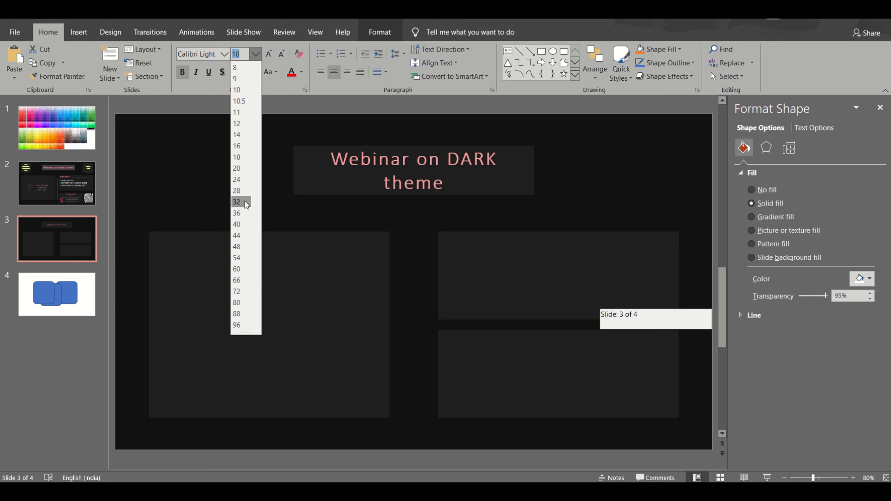
click(244, 201)
key(Escape)
key(Escape)
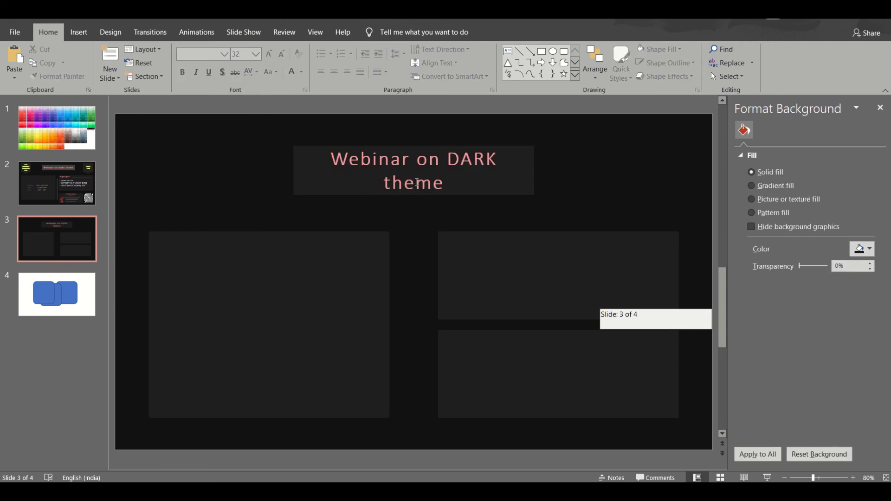
click(409, 180)
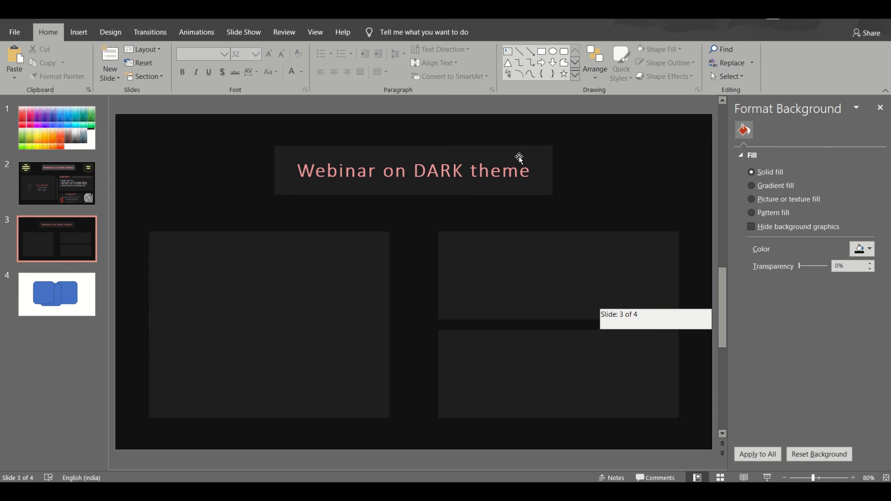
Step: Set the title rectangle's fill transparency to 90%
right_click(518, 158)
click(839, 296)
click(838, 294)
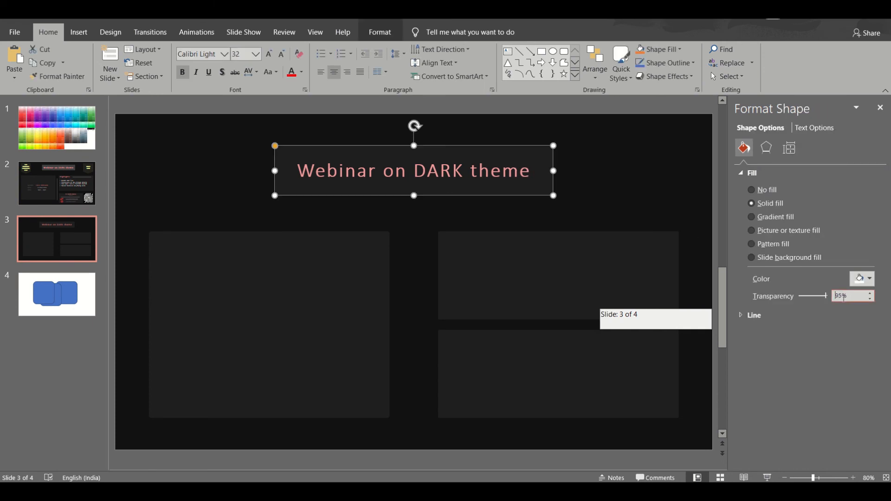
key(BackSpace)
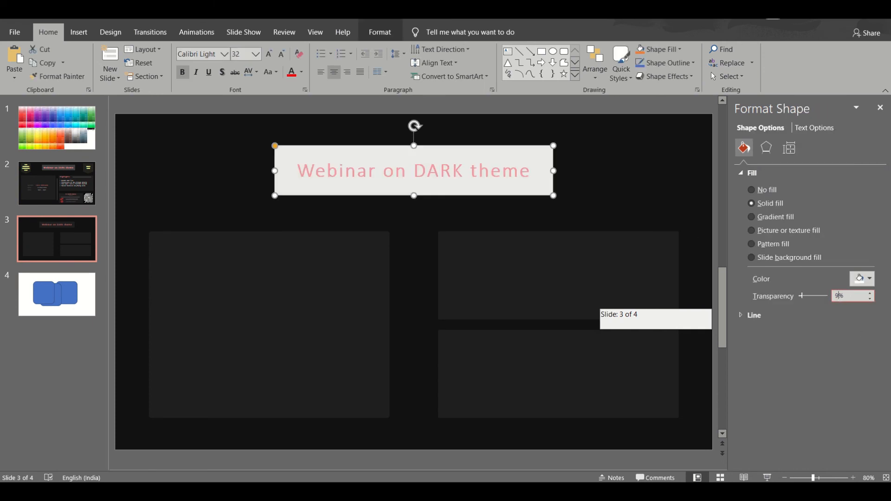
text(0)
click(379, 134)
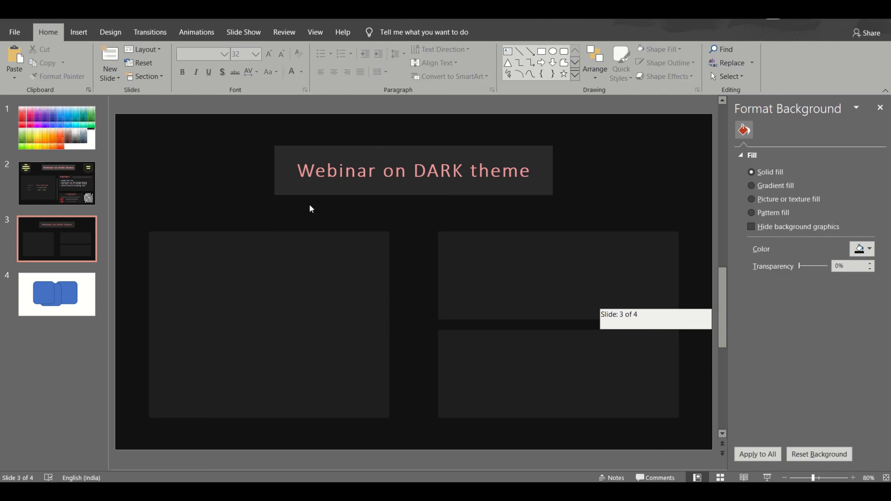
Step: Check the speaker details on slide 2, and insert a table of two columns and three rows without a header row on slide 3
click(56, 234)
click(47, 181)
click(324, 262)
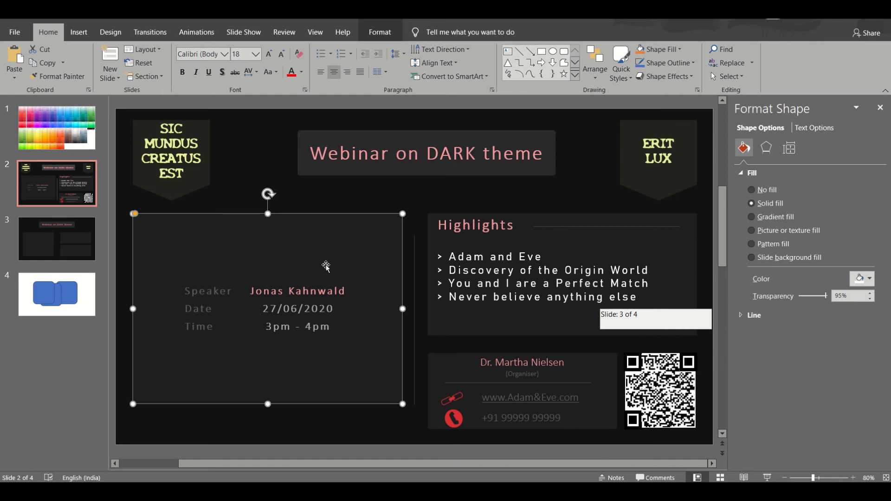
click(270, 279)
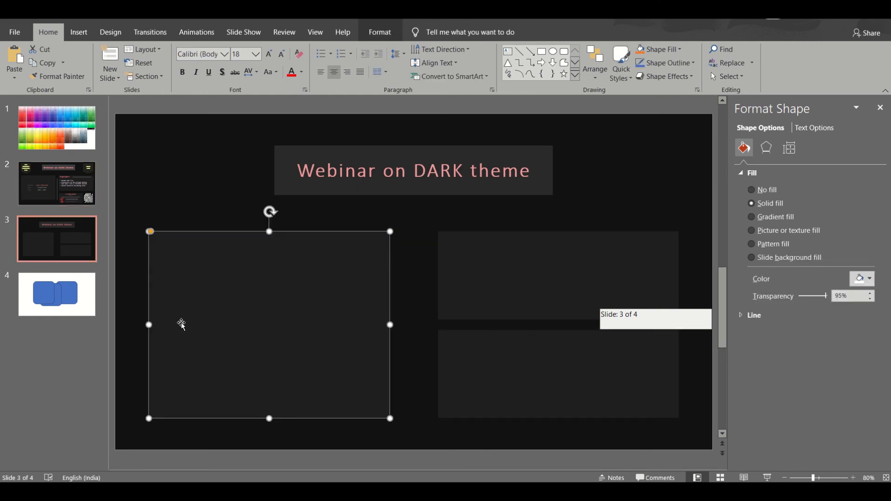
click(72, 31)
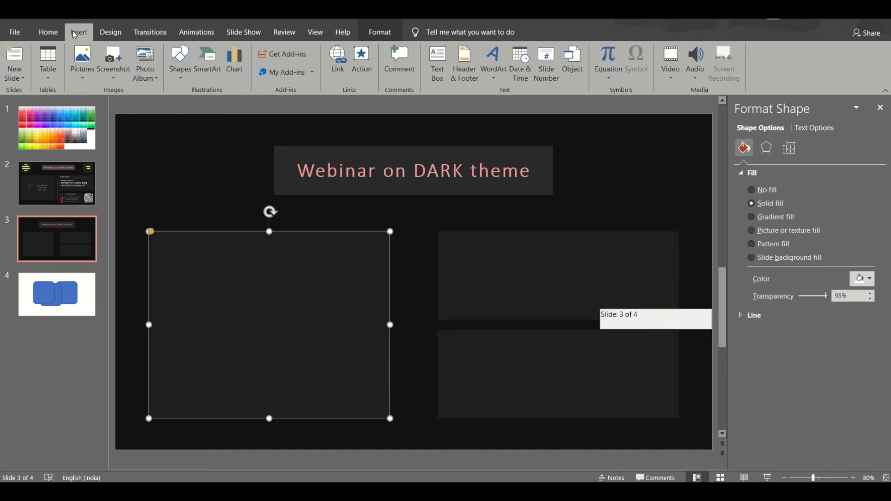
click(51, 73)
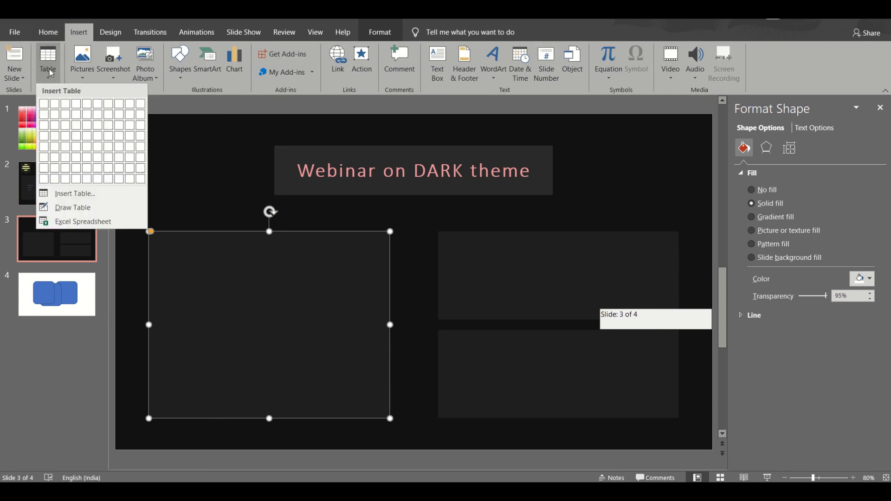
click(55, 125)
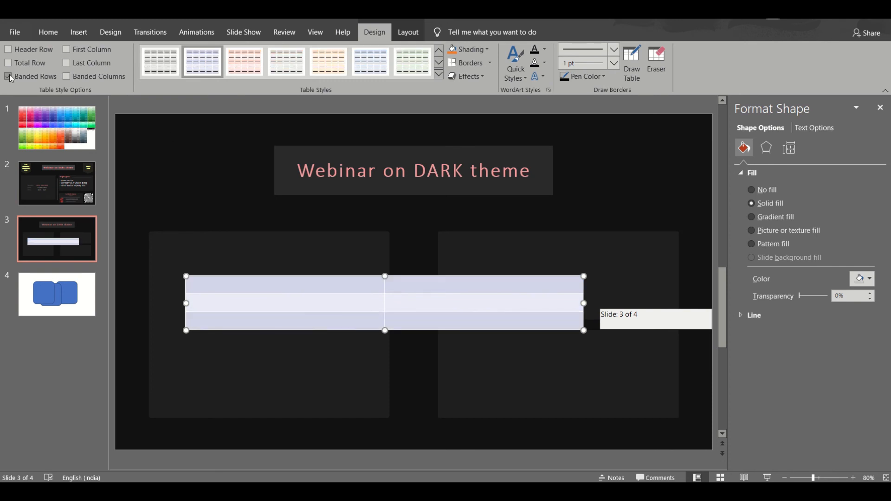
Step: Apply the plain table style without fill and narrow the table to roughly half its width
click(437, 76)
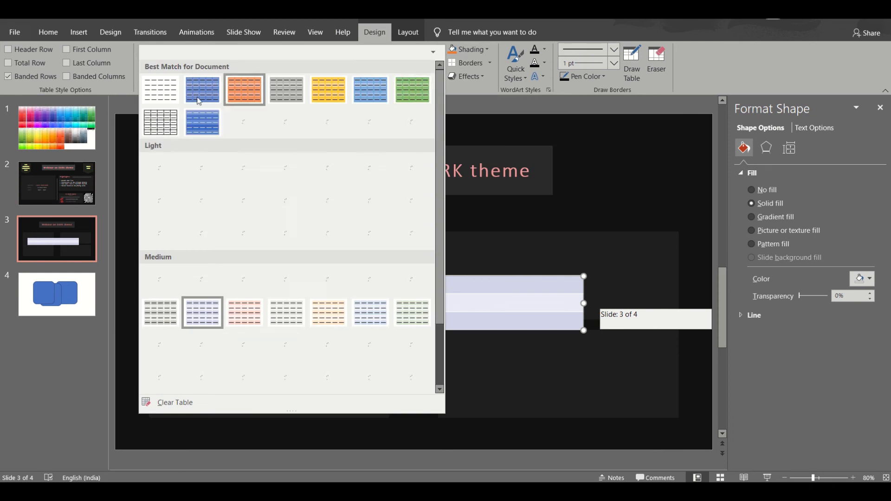
click(160, 96)
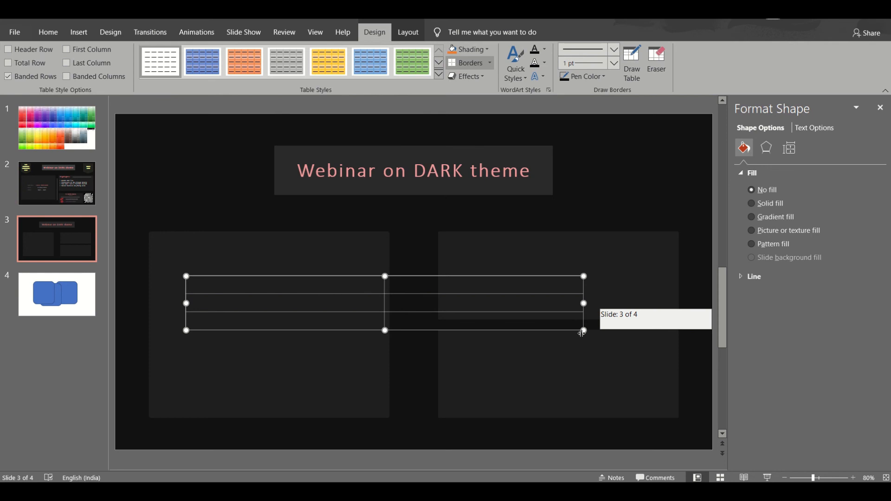
drag(583, 330, 398, 330)
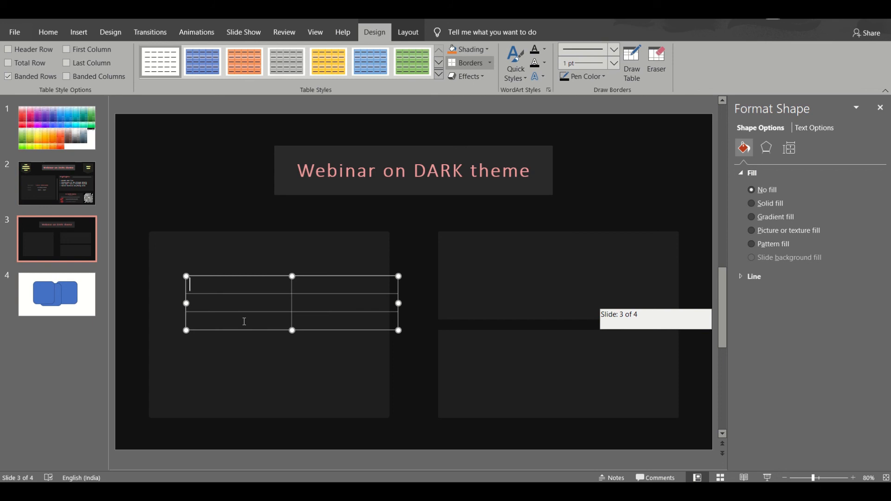
Step: Enter "Speaker" in the table's first cell and make the whole table's text white
text(Speaker)
double_click(224, 284)
click(49, 32)
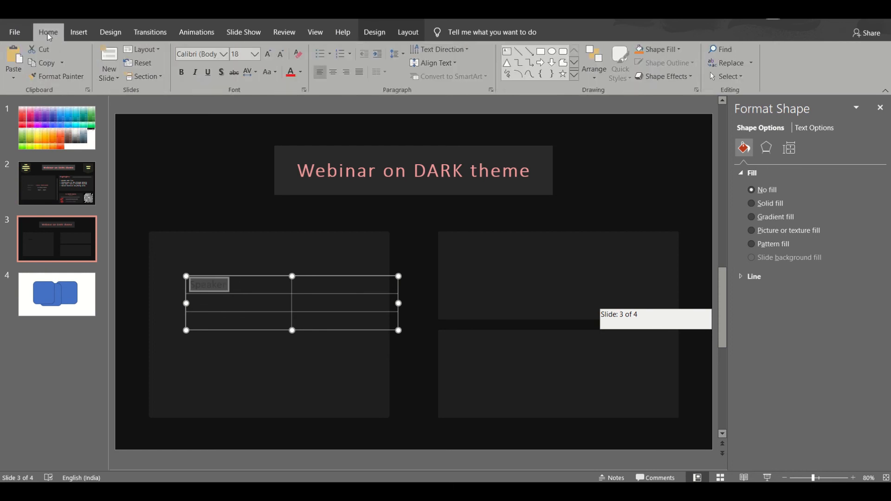
click(224, 276)
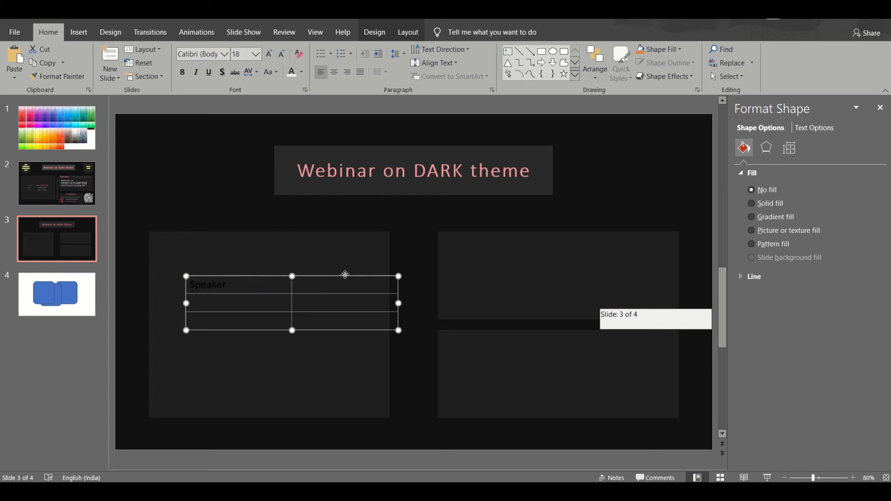
click(301, 71)
click(292, 194)
Step: Fill the remaining cells with the speaker's name, "Date" with 27/06/2020, and "Timing" with 3pm – 4pm
click(219, 302)
text(Date)
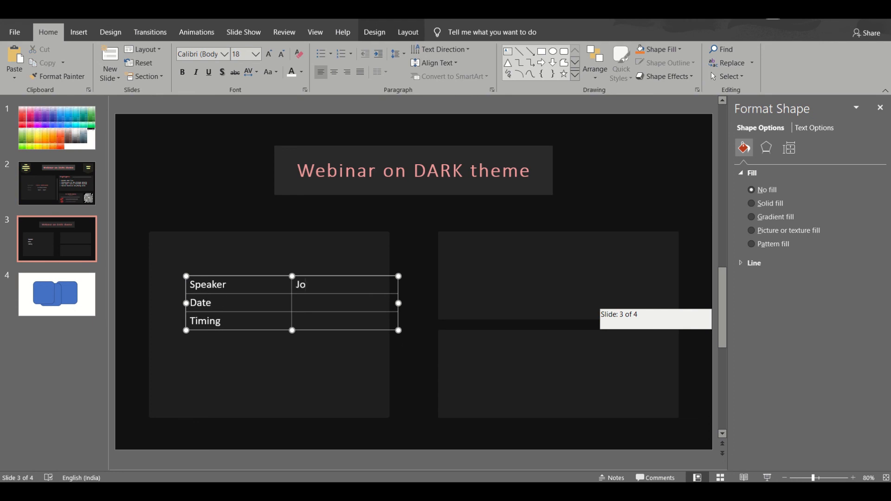
text(nas Kahnwald)
key(Tab)
key(Tab)
text(27/06/2020)
key(Tab)
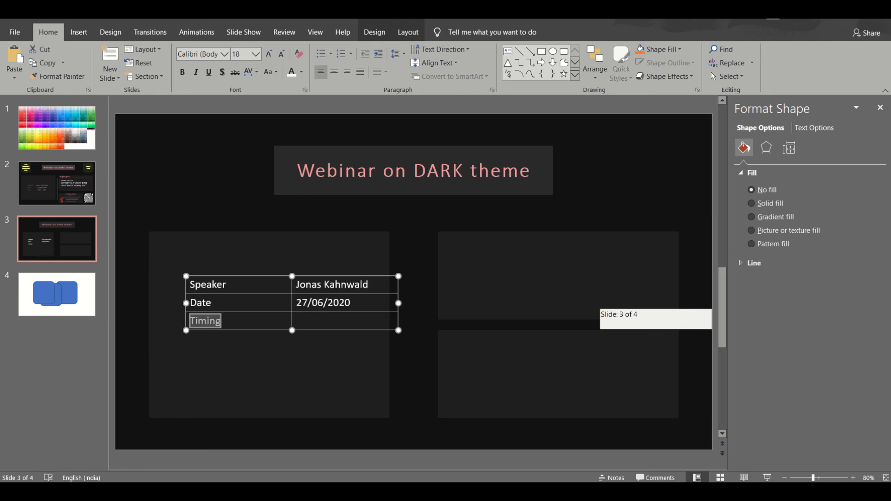
key(Tab)
text(3pm - 4pm)
Step: Narrow the table further and centre it within the large left rectangle
drag(398, 330, 360, 330)
drag(320, 276, 316, 298)
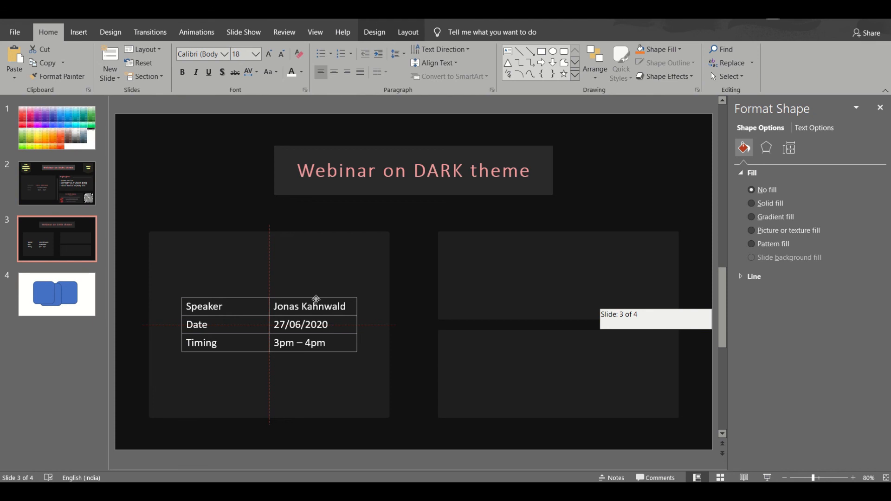